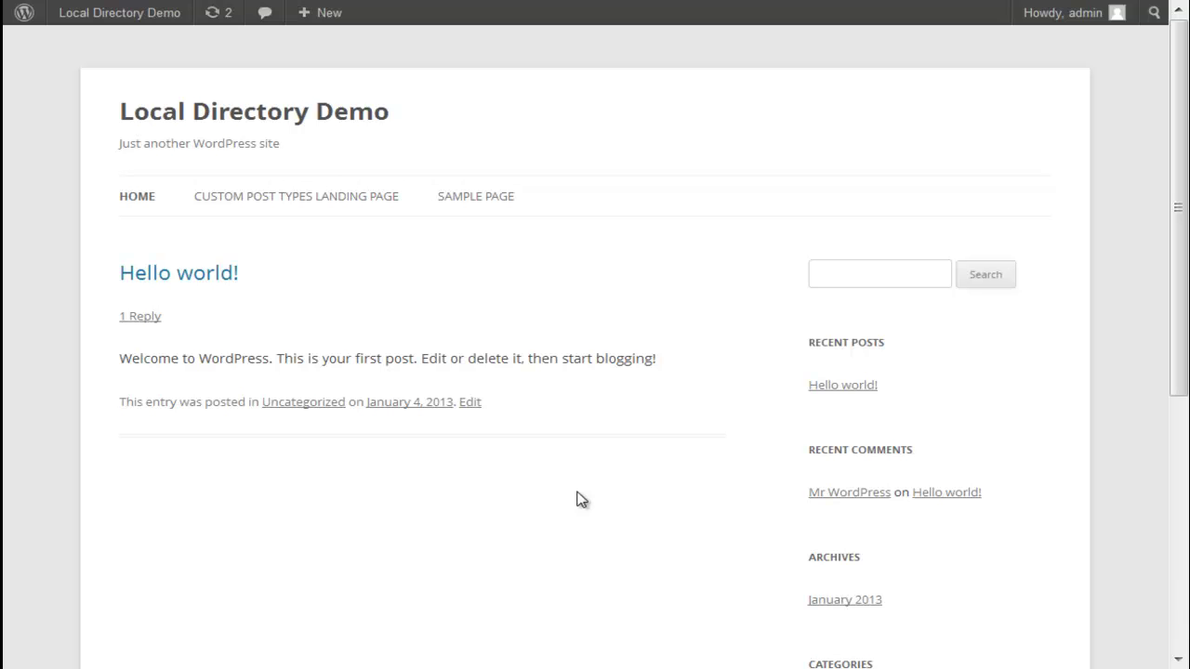
Activate the Listings theme in Appearance > Themes, replacing Twenty Twelve.
mouse_move(171, 26)
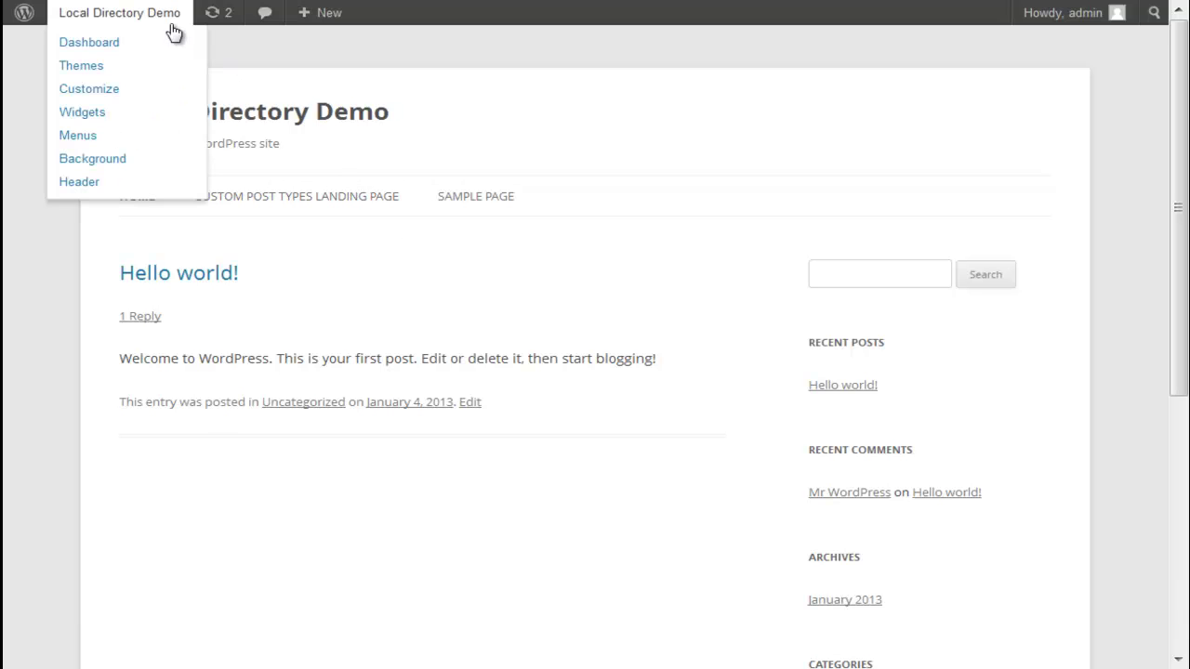
click(155, 42)
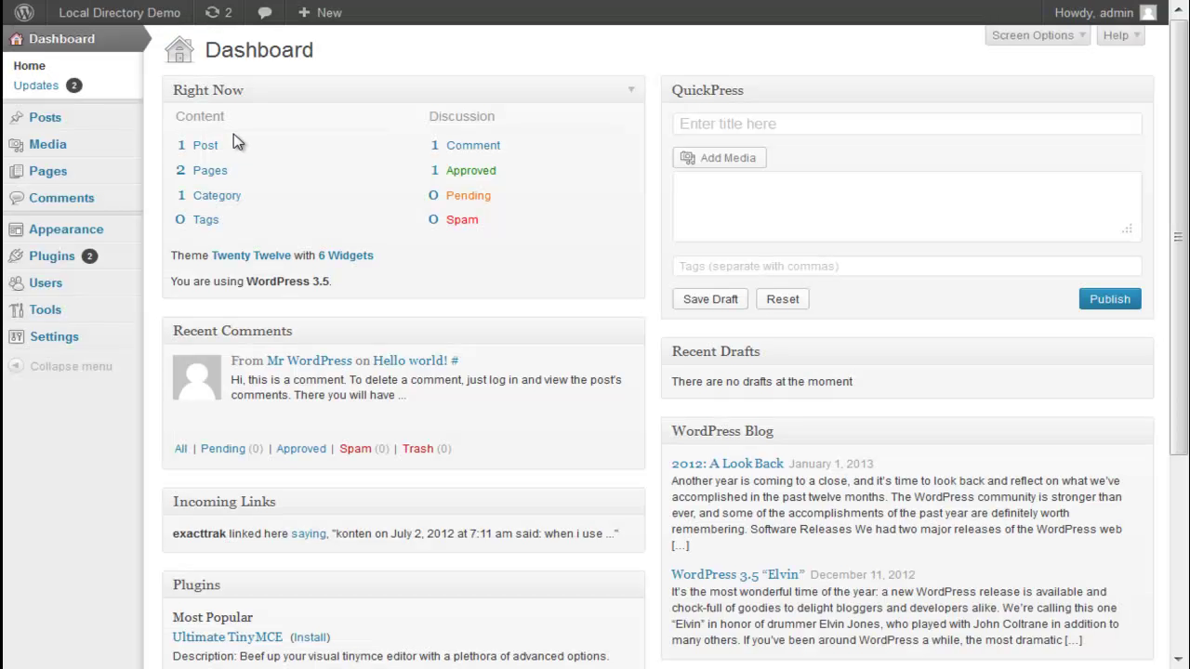
mouse_move(120, 233)
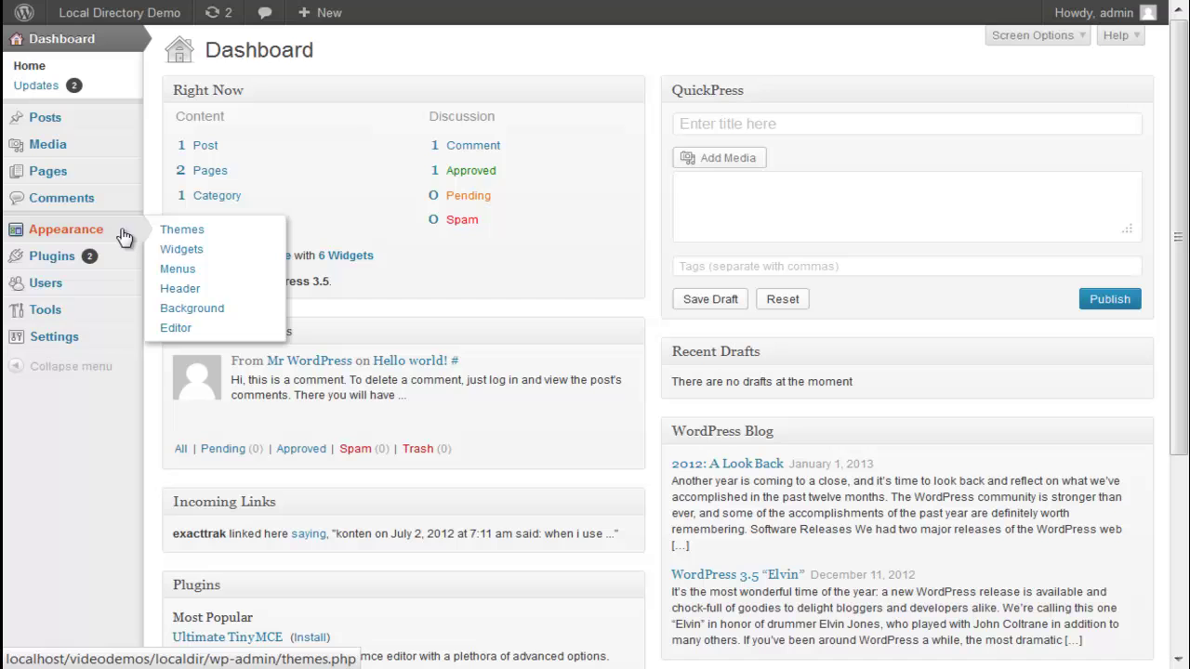
click(194, 240)
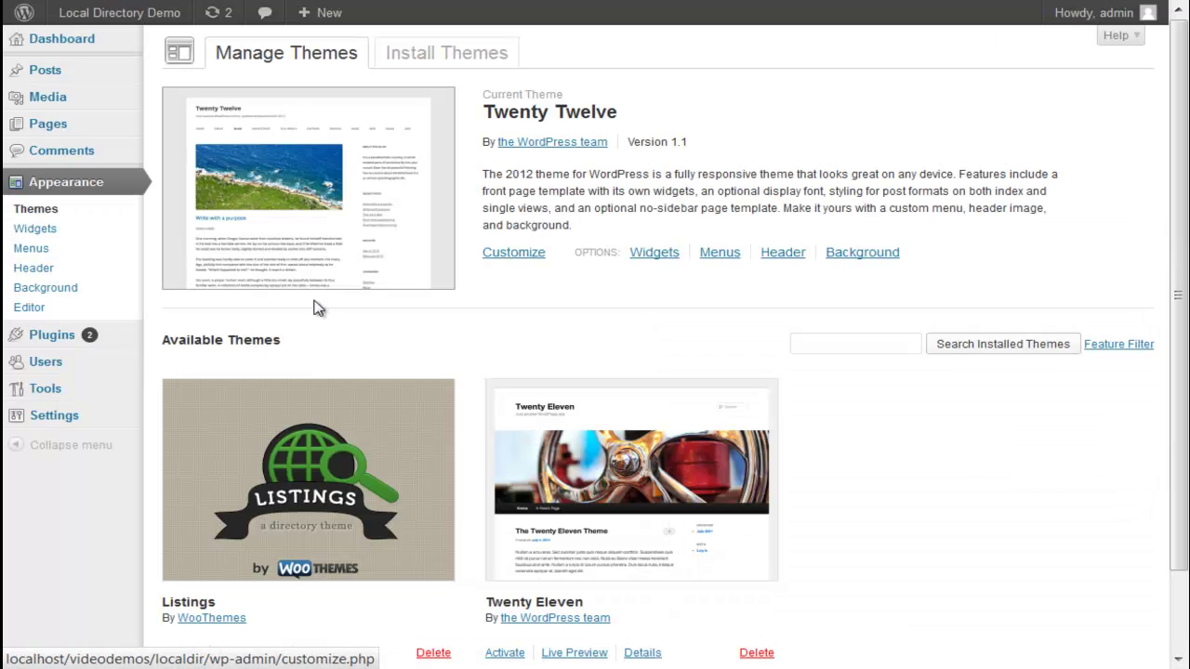
scroll(339, 522, down, 1)
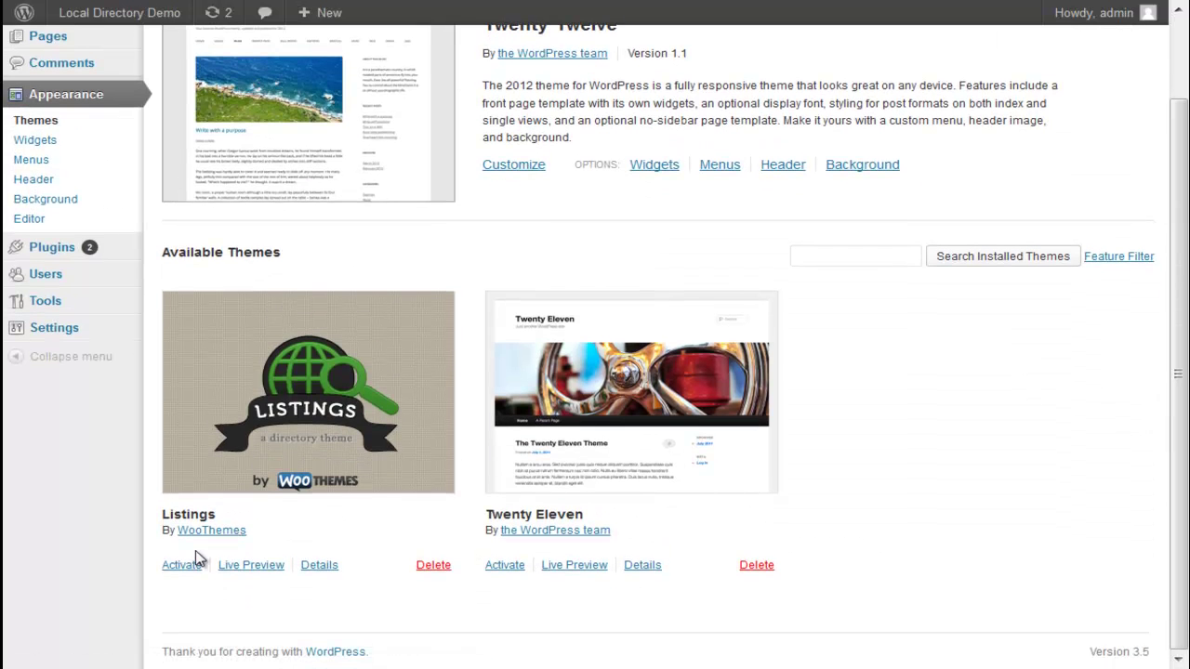
click(197, 568)
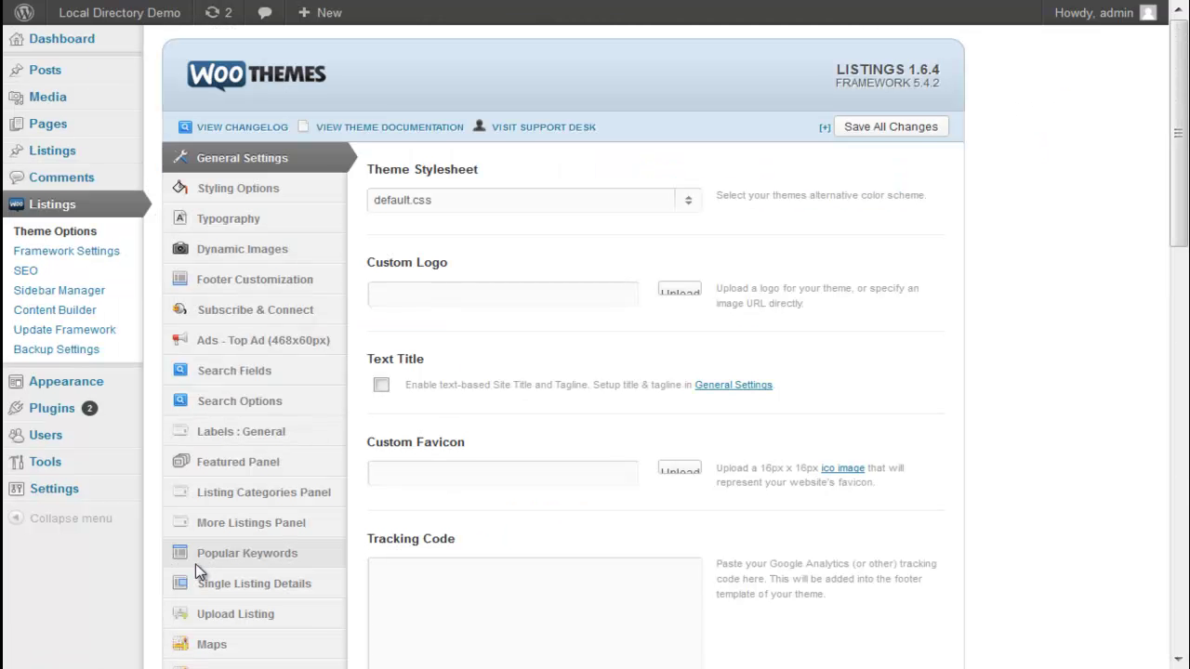
Scroll through the new Listings front page, then go back to the admin Dashboard.
click(156, 24)
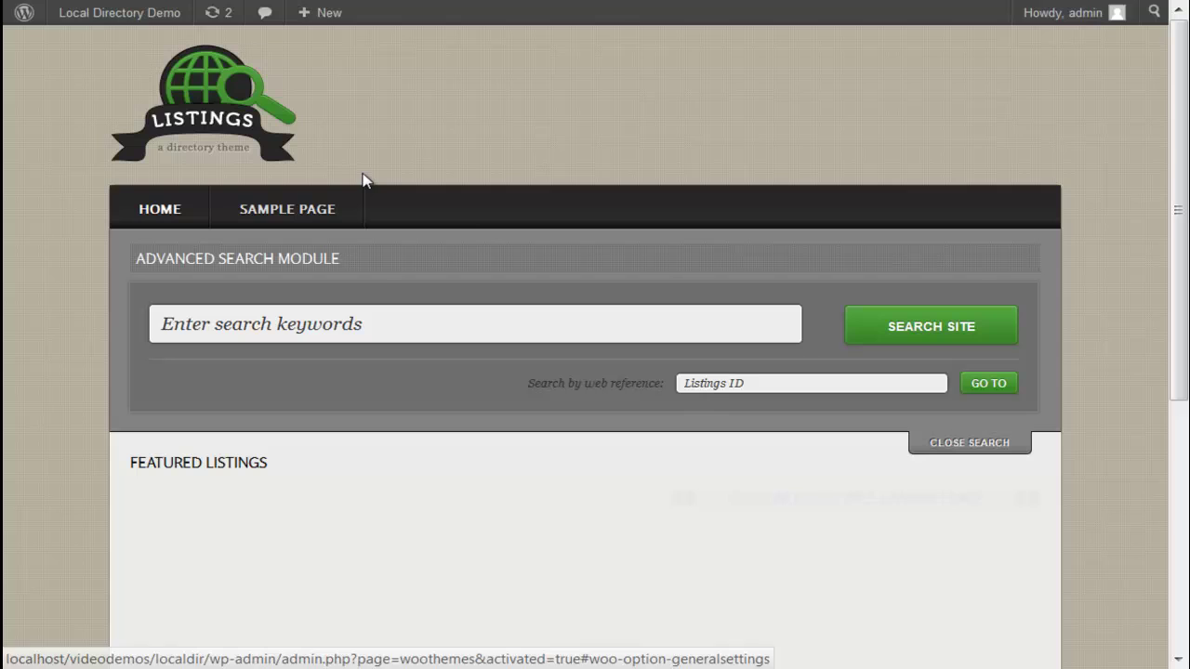
scroll(478, 236, down, 5)
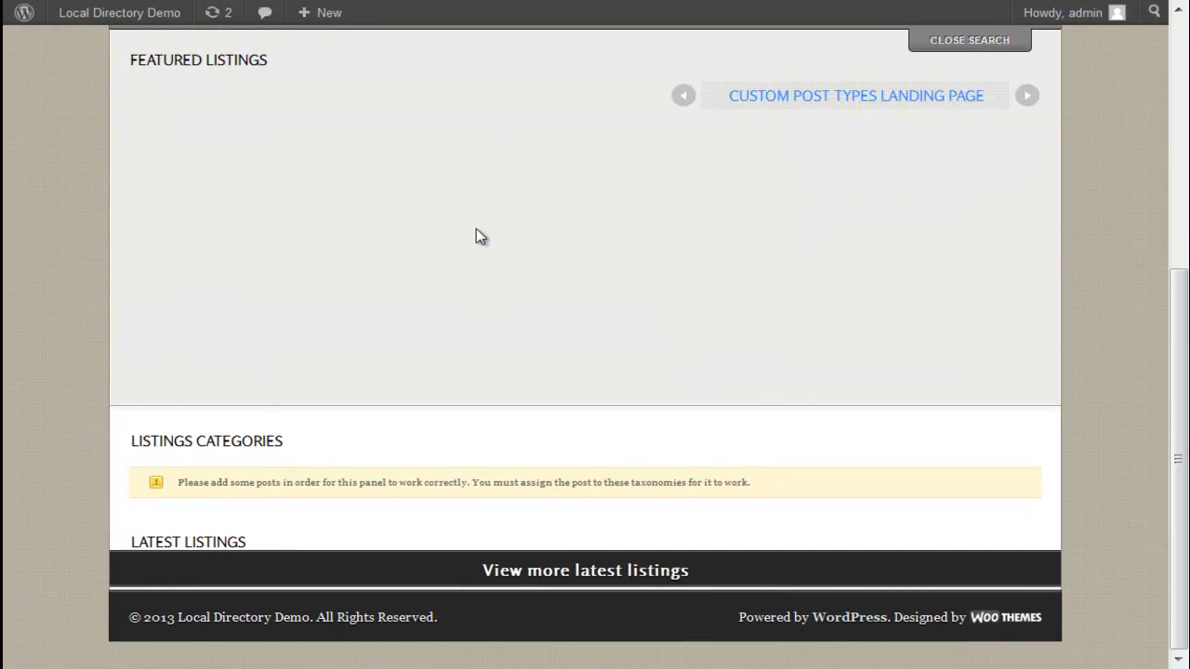
scroll(476, 236, up, 5)
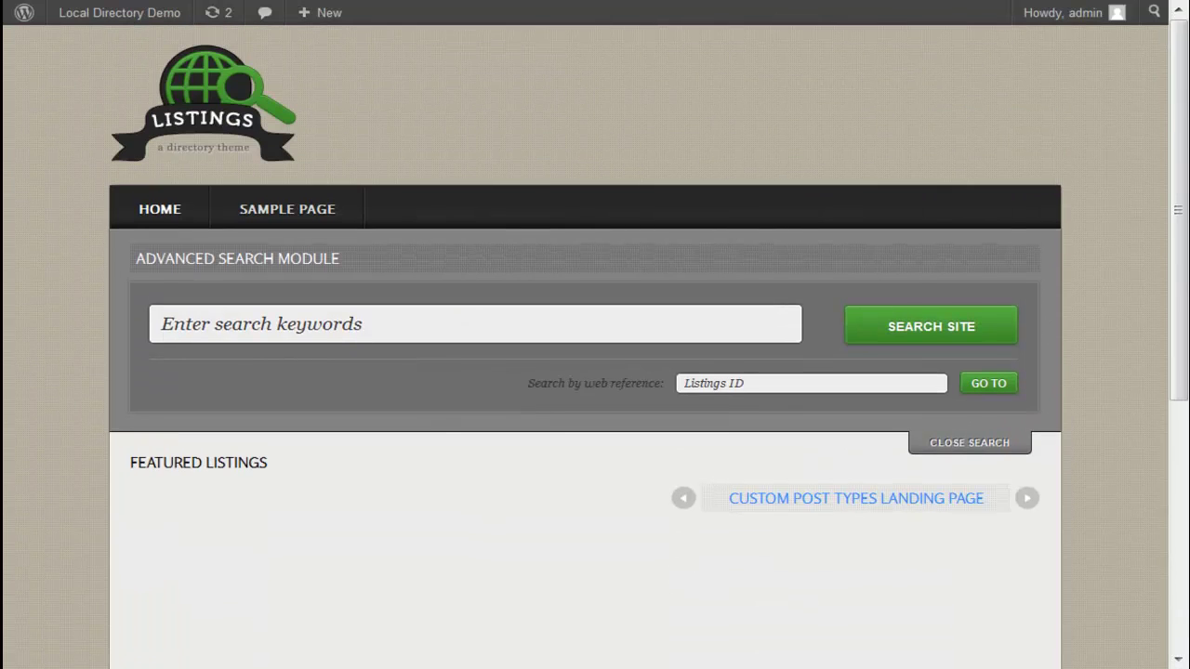
click(140, 13)
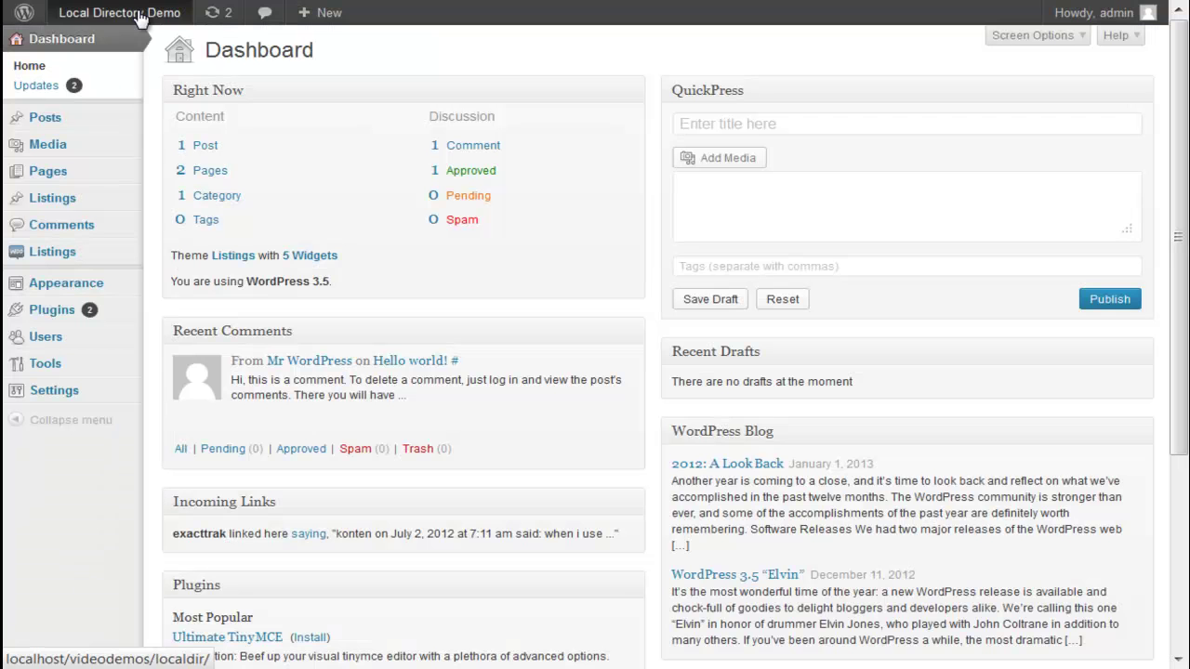
Activate the WP All Import plugin and upload golf_courses_2.xml as a new import.
click(119, 318)
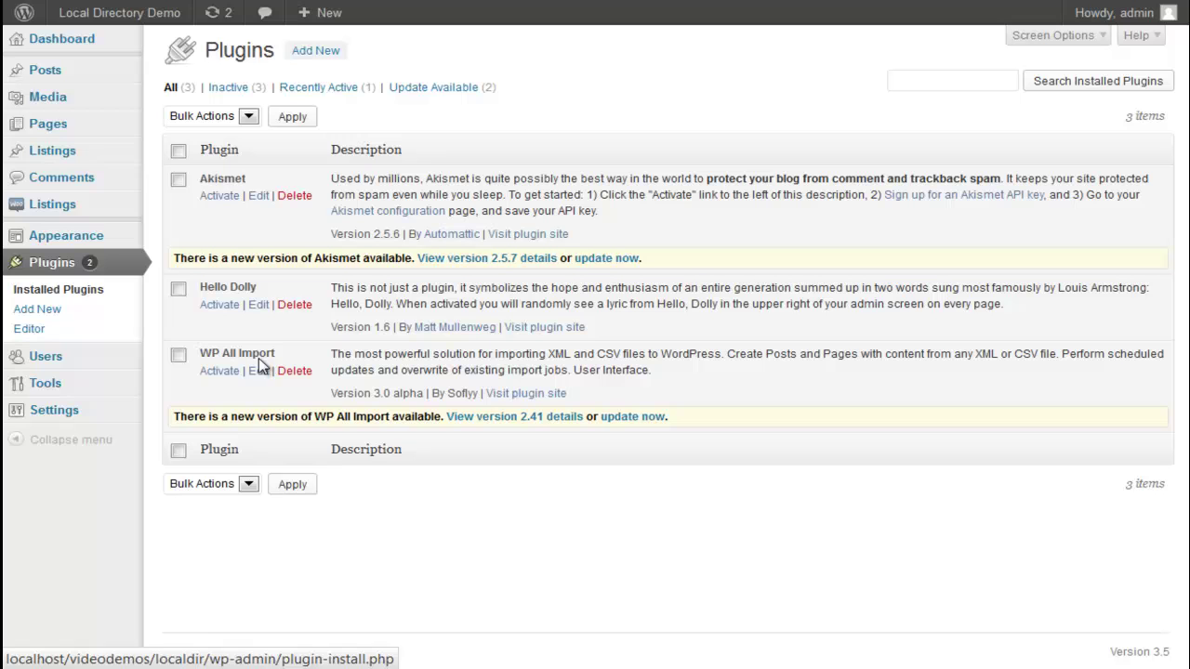
click(220, 371)
mouse_move(112, 444)
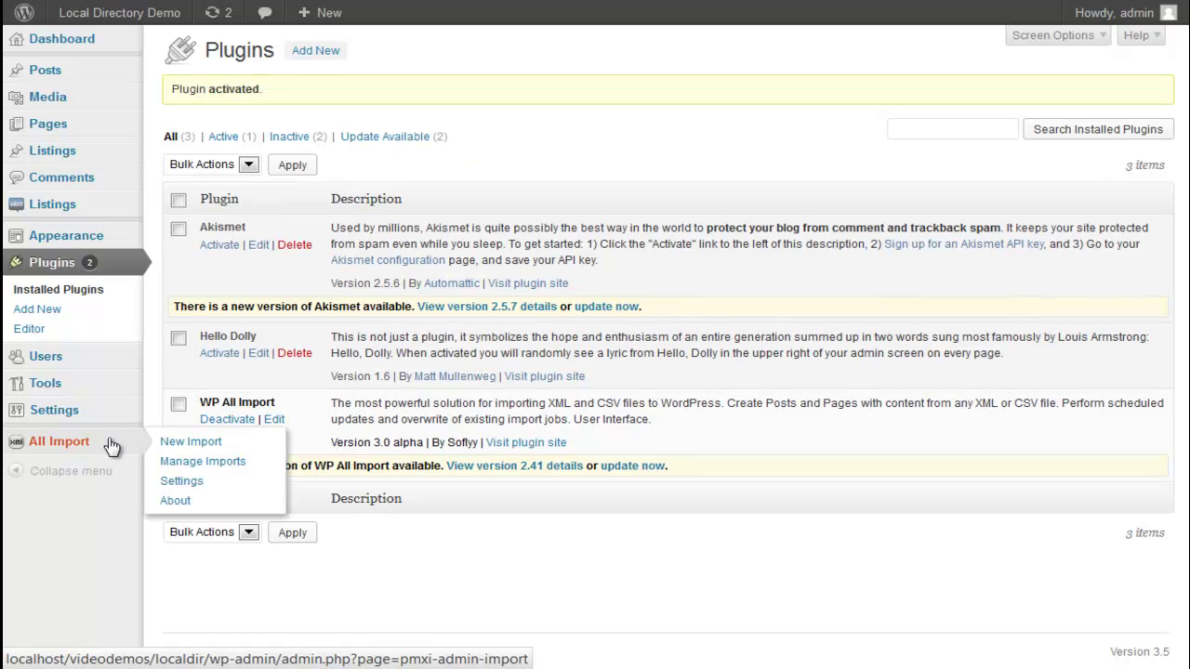
click(162, 444)
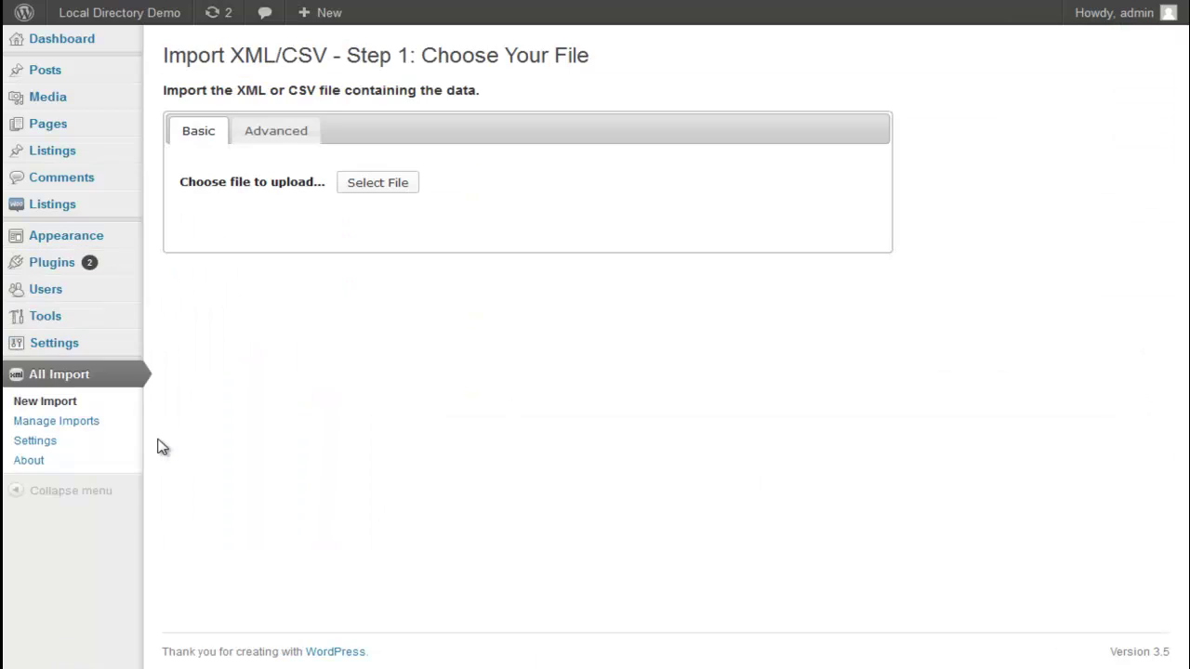
click(369, 185)
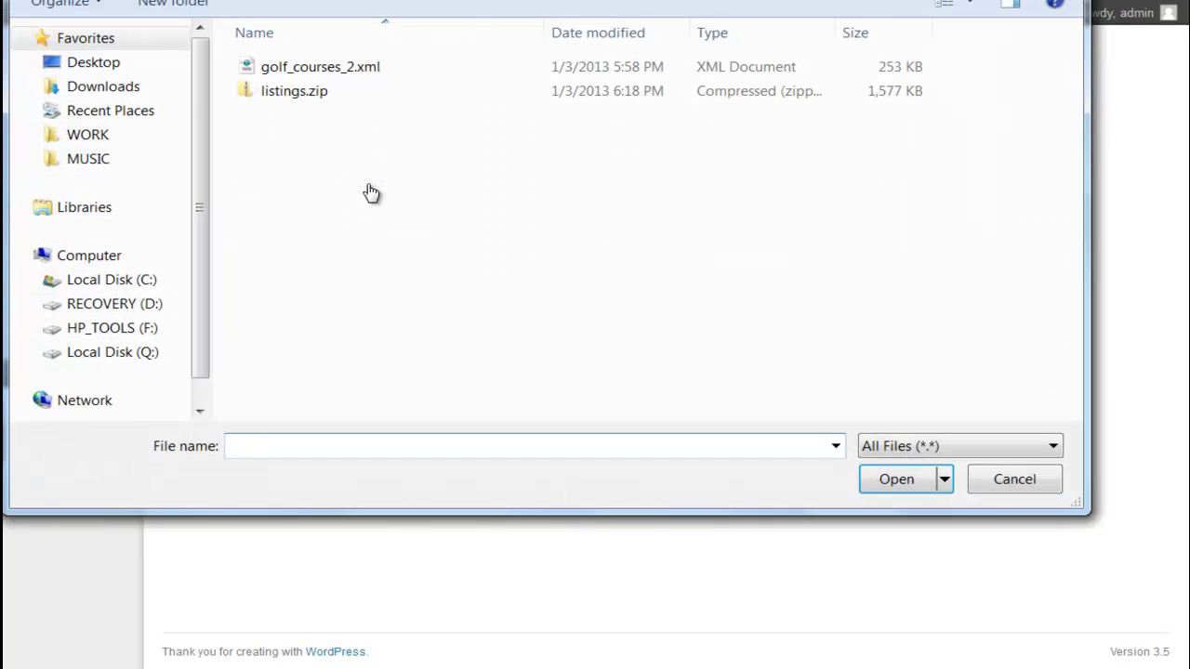
double_click(321, 73)
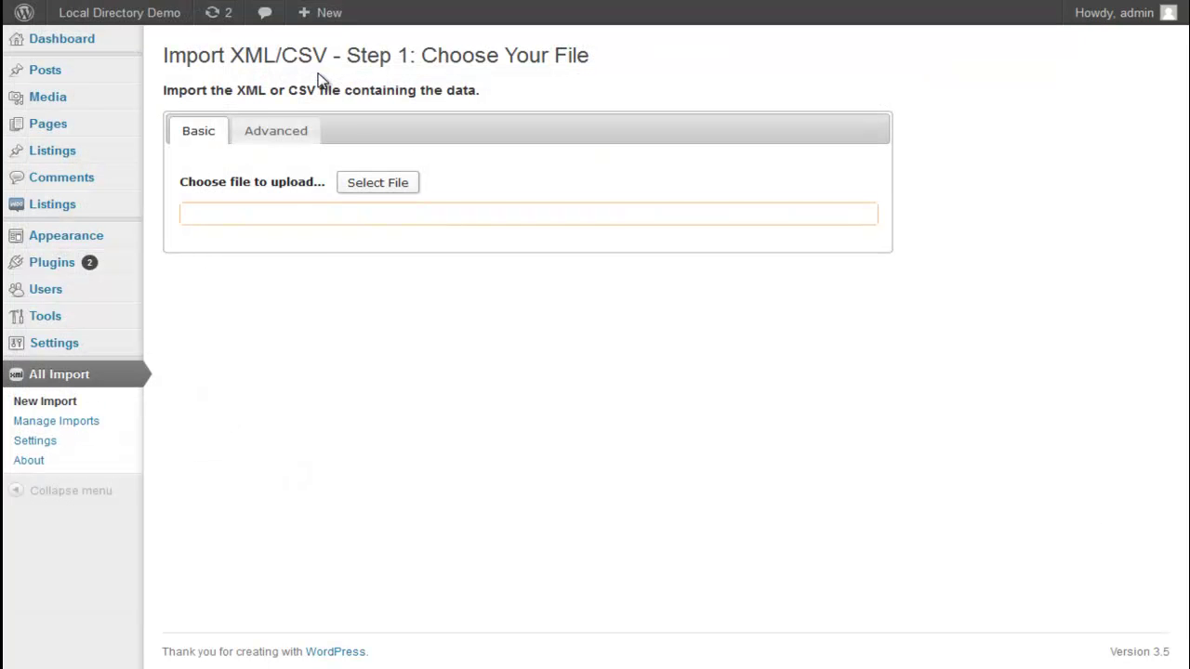
click(853, 319)
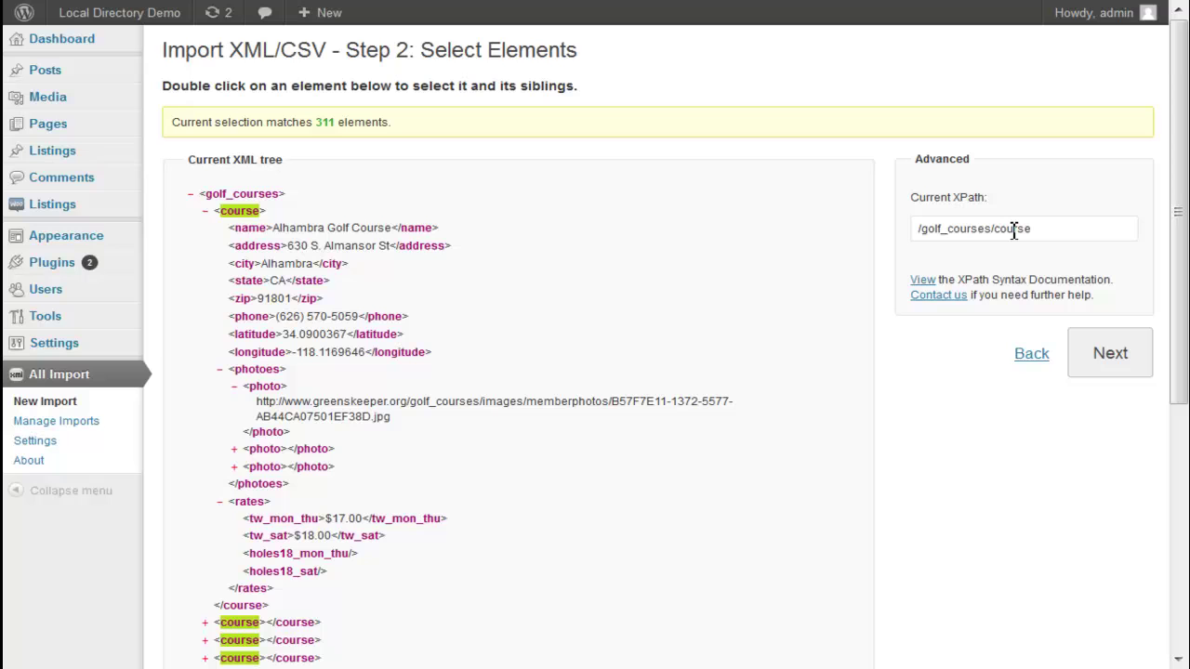
Append [count(photoes/photo)>=3] to the /golf_courses/course XPath so 234 elements match.
click(1014, 231)
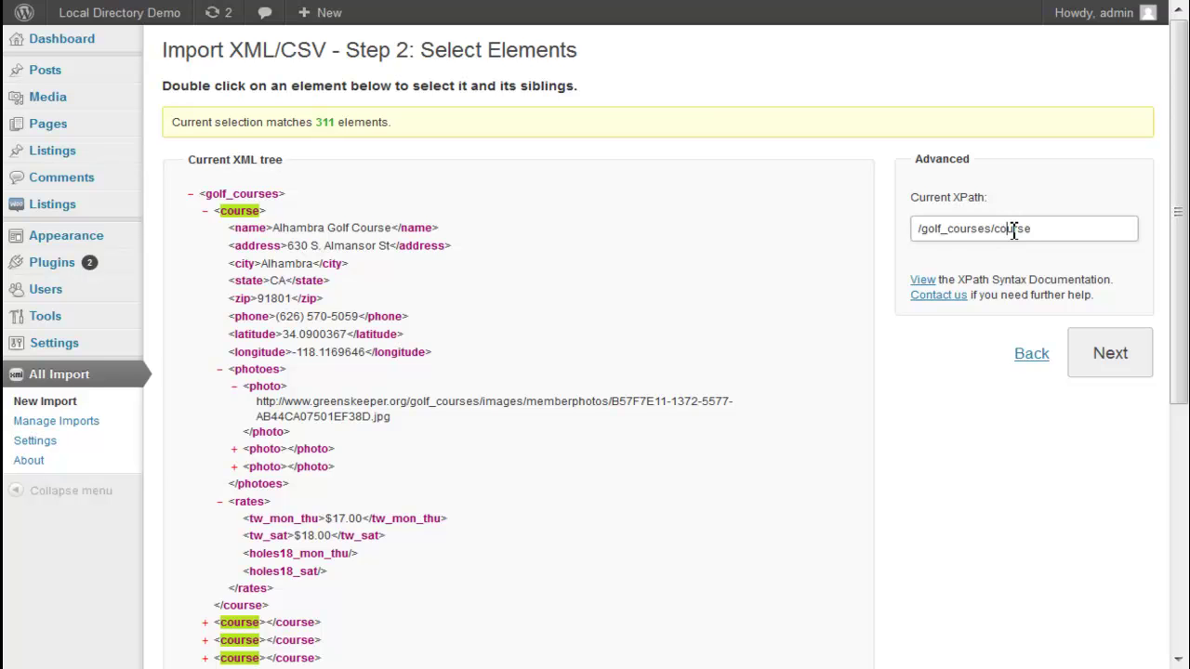
text([count)
key(Down)
key(Return)
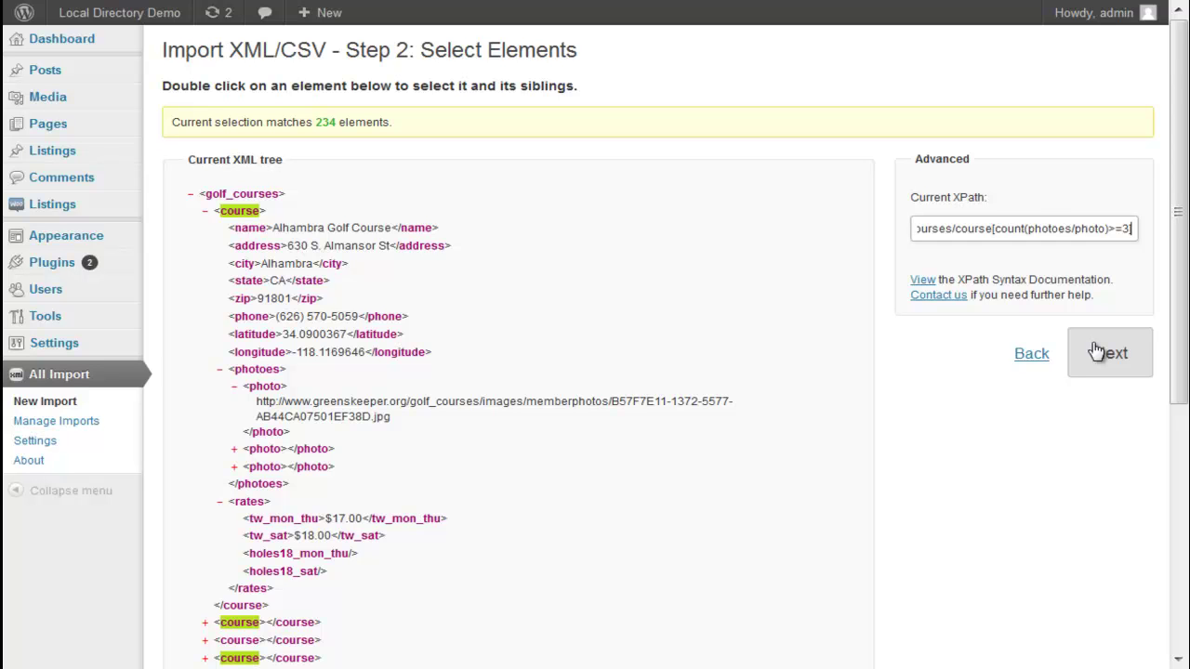
Map the course name to Post Title, and address, city, state, zip and phone into Post Content.
click(1097, 351)
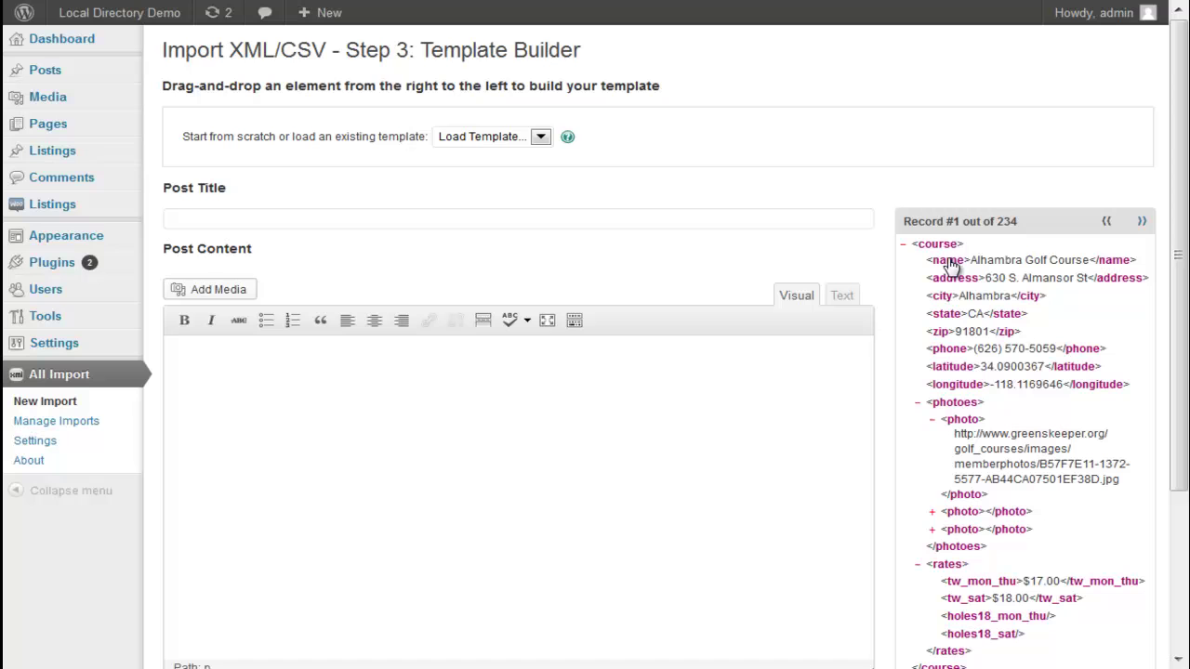
drag(955, 260, 786, 217)
click(725, 498)
drag(958, 278, 693, 381)
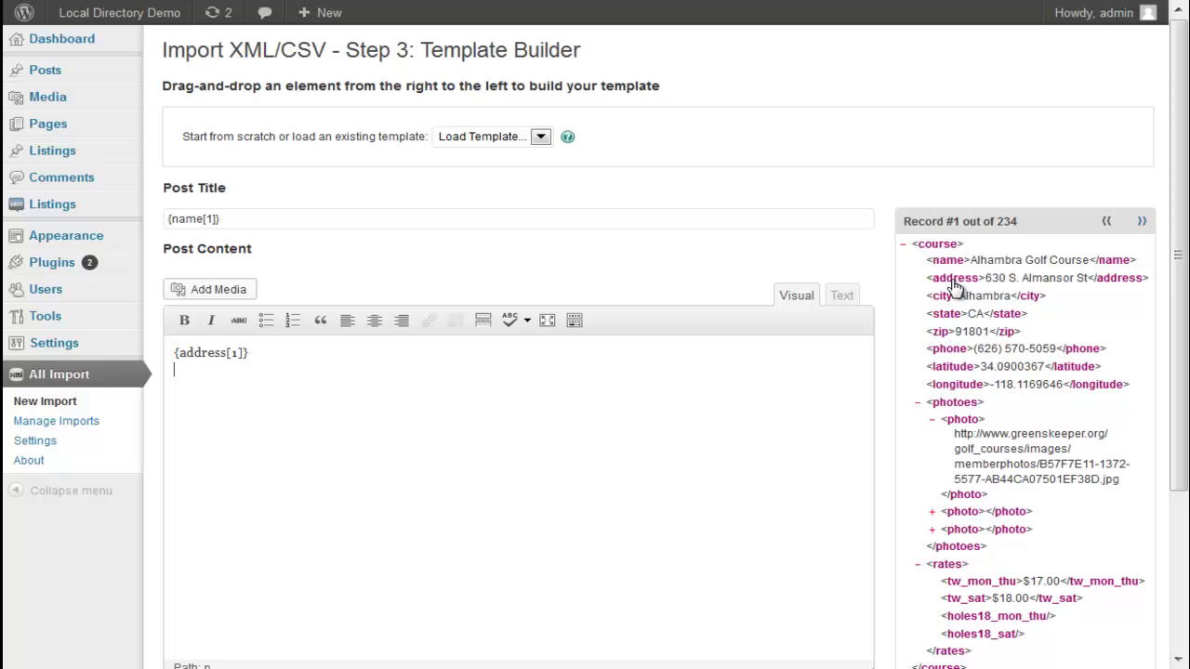
drag(948, 295, 703, 447)
text(,)
drag(940, 316, 687, 390)
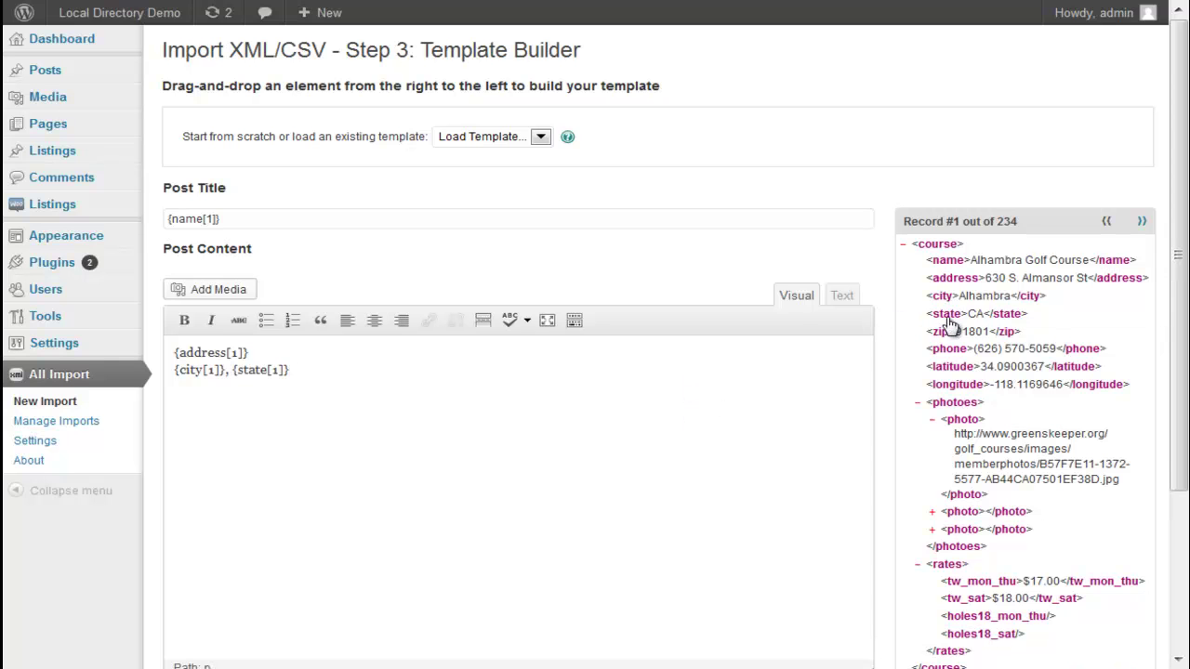
drag(948, 331, 637, 378)
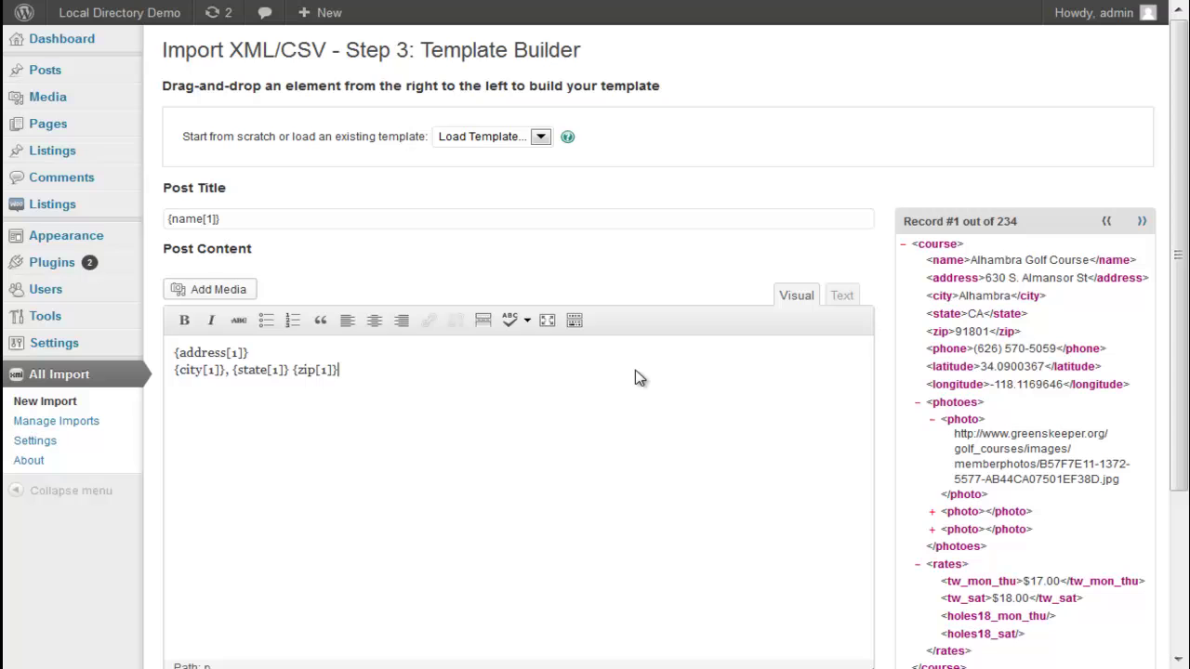
drag(941, 352, 637, 437)
Add a bold 'Golf Rates' heading to the content and preview the resulting post.
key(Return)
text(Golf Rates)
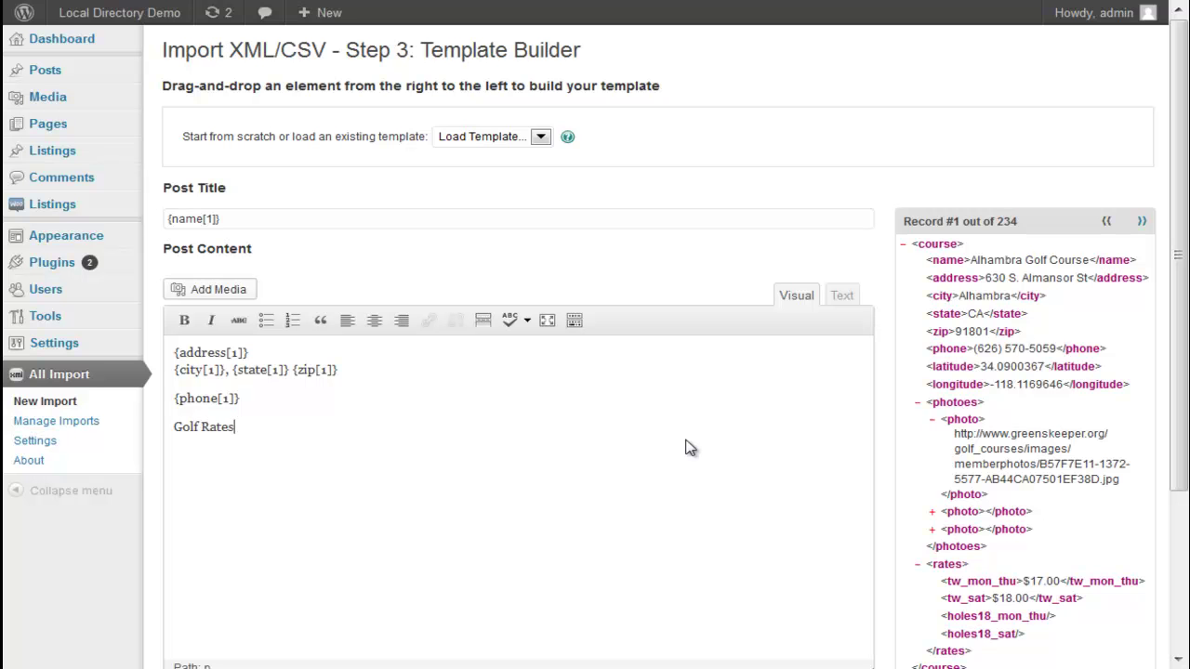
key(shift+Home)
key(ctrl+b)
key(Right)
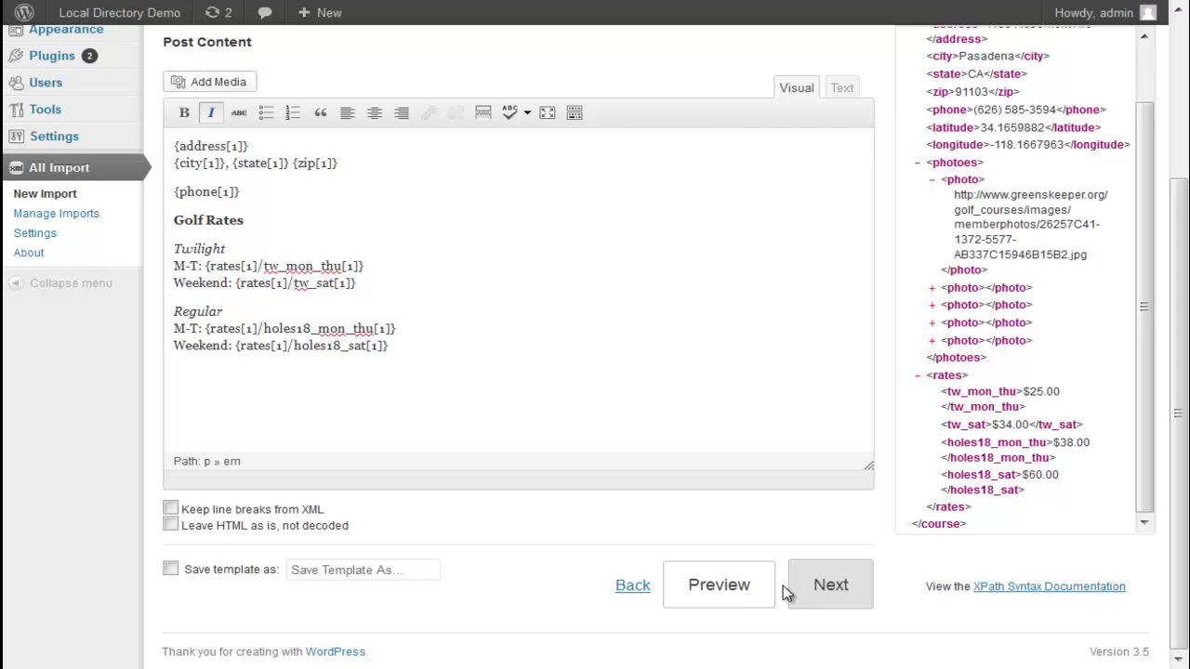
click(736, 589)
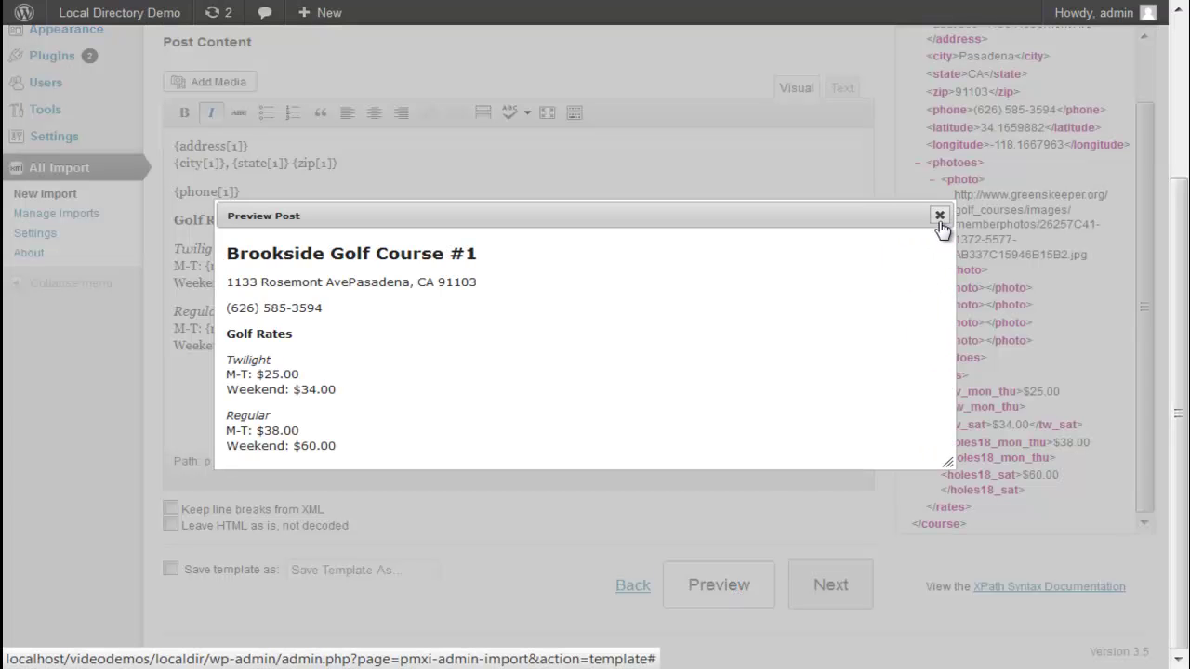
click(939, 216)
click(816, 597)
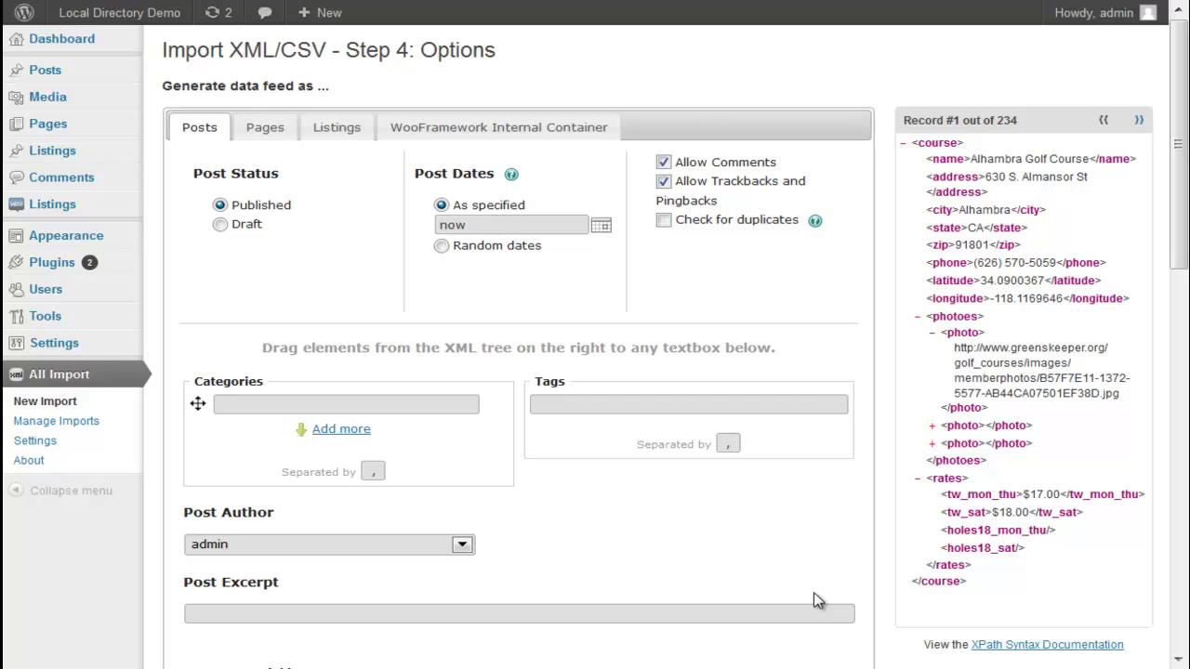
Under the Listings options, map the <city> element to Listing Locations as {city[1]}.
click(338, 130)
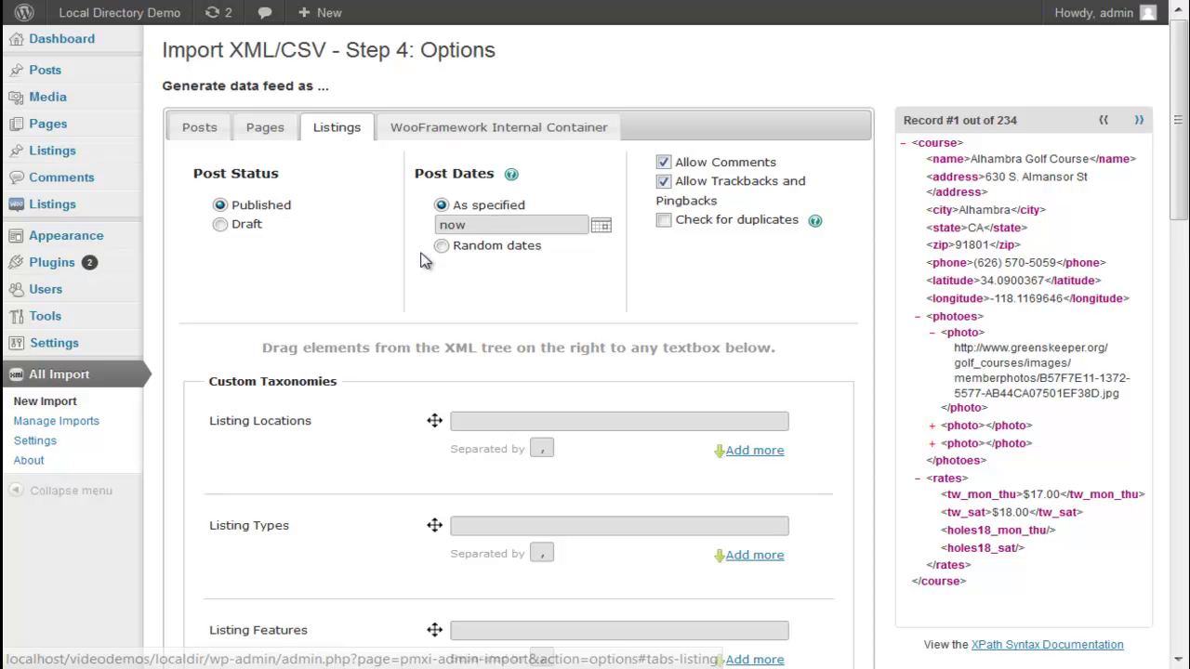
scroll(805, 319, down, 2)
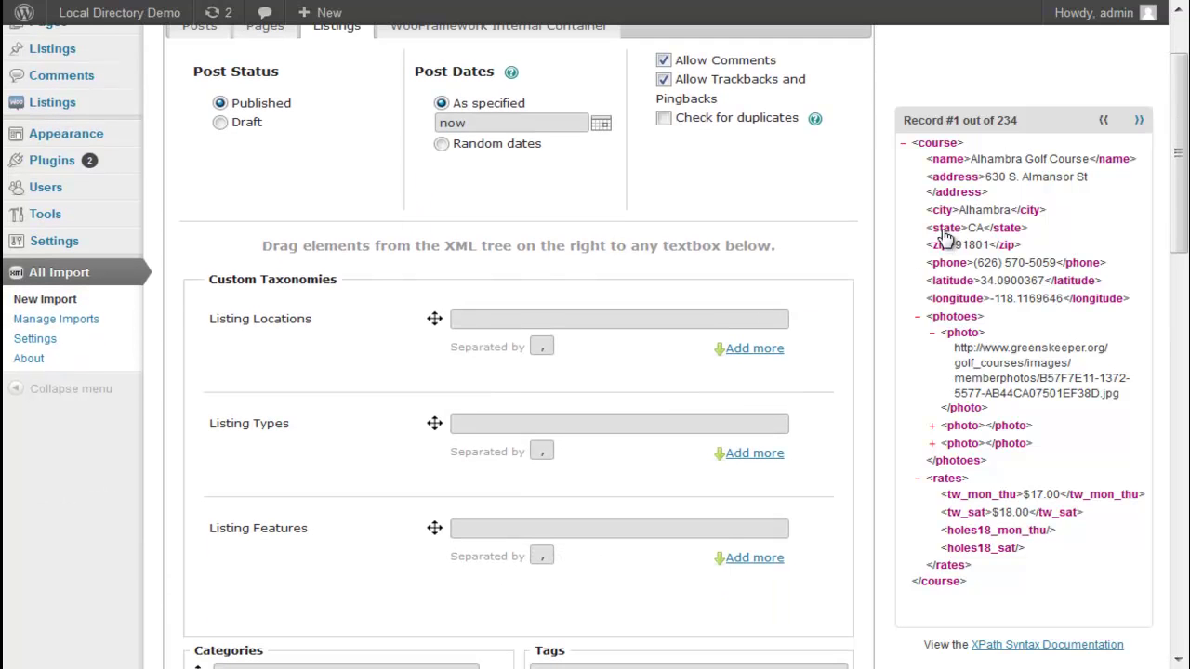
drag(942, 212, 775, 319)
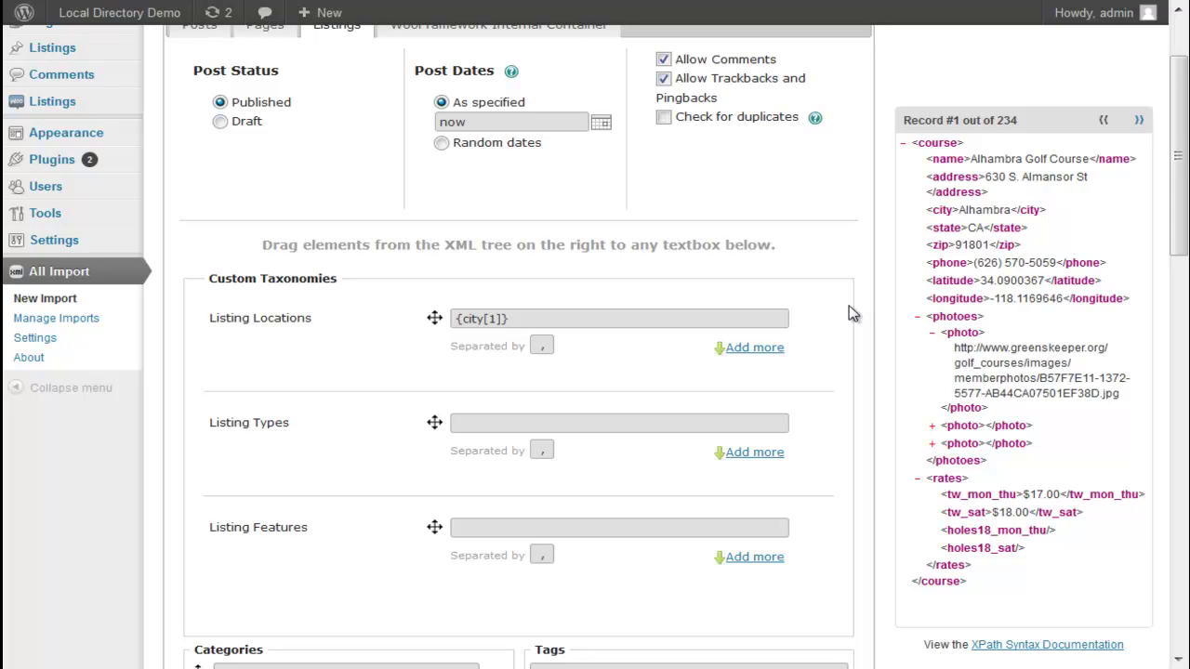
scroll(853, 314, down, 6)
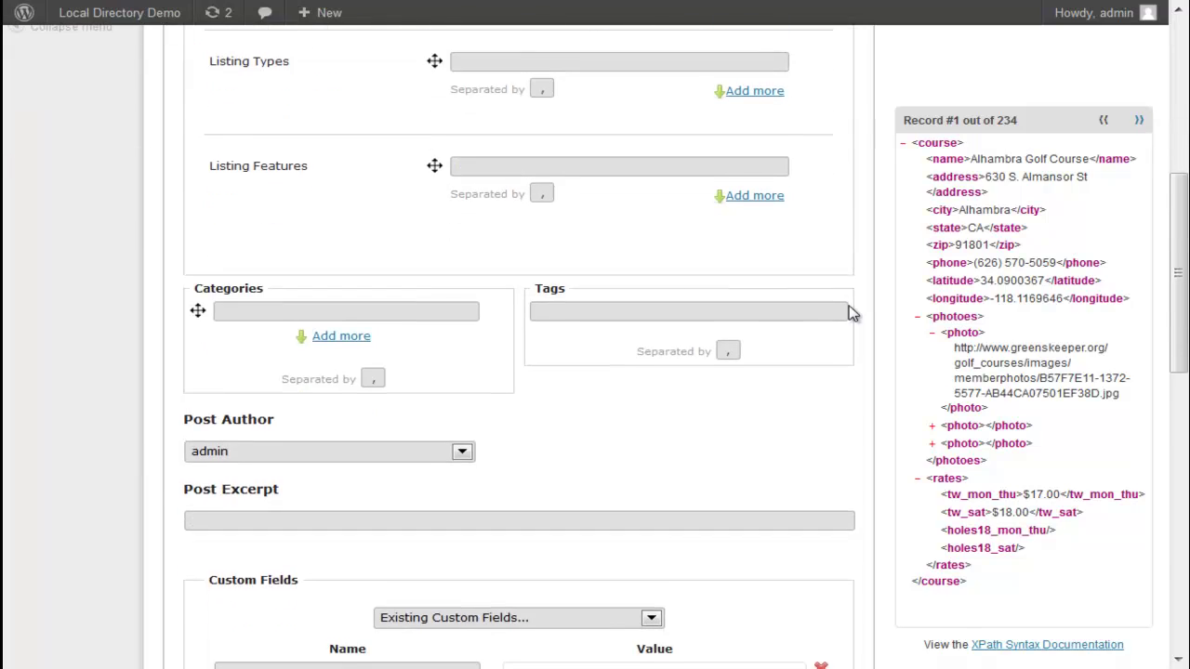
Add the custom field woo_maps_enable with the value 'on'.
scroll(854, 315, down, 3)
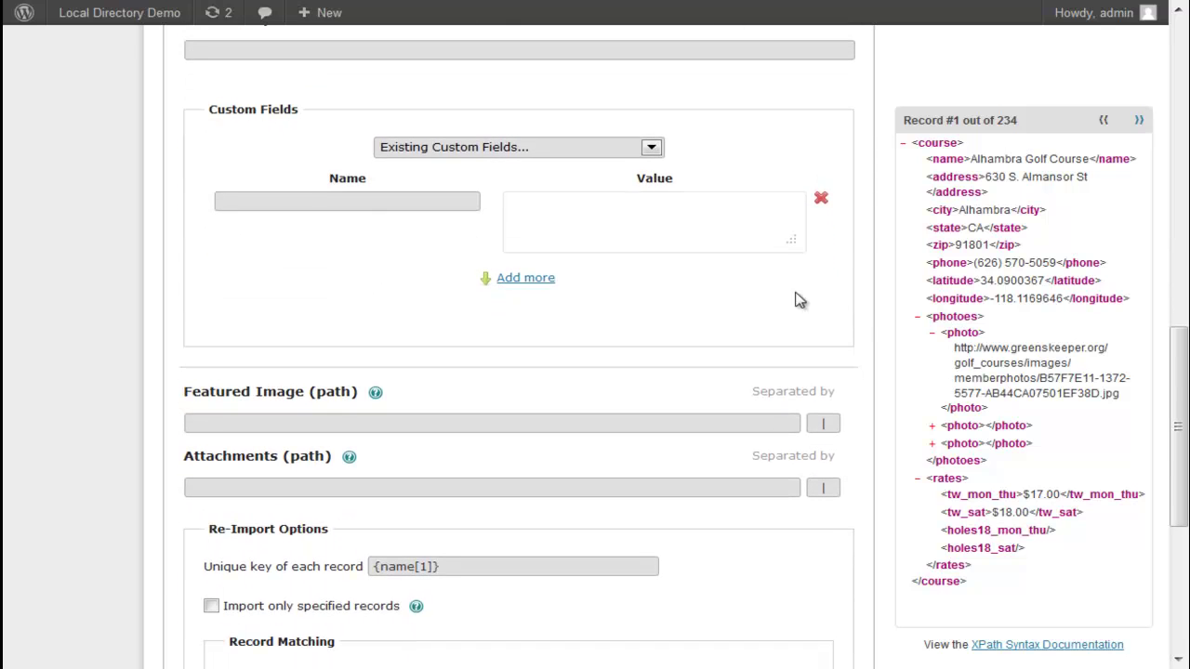
click(602, 149)
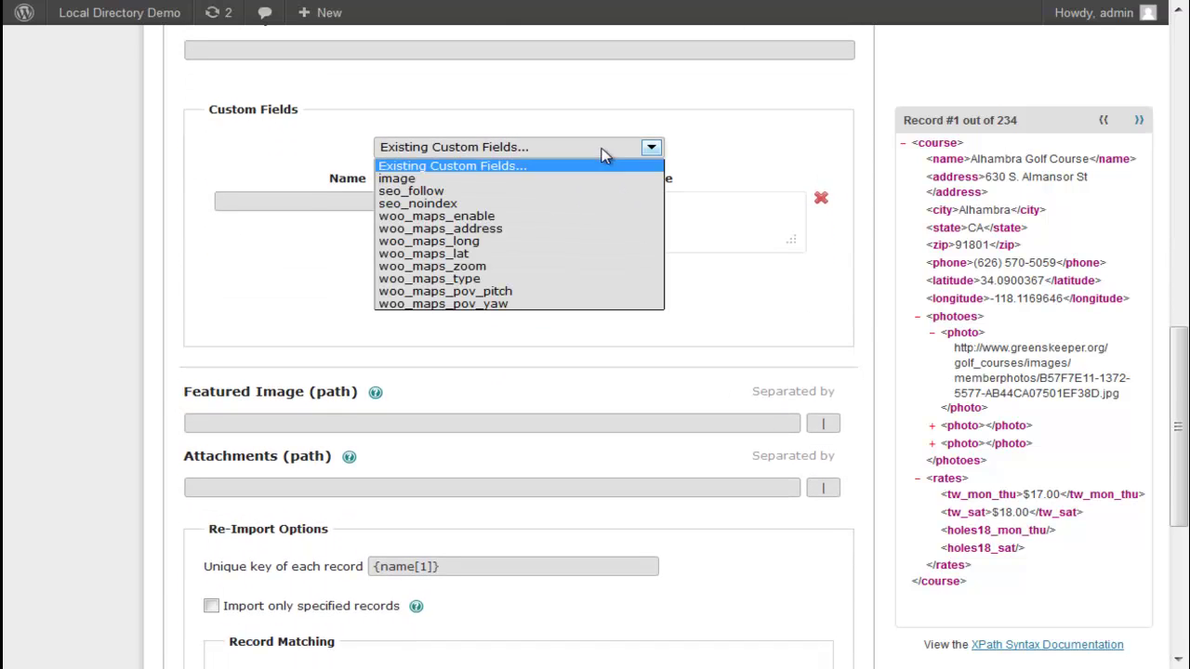
click(603, 155)
click(445, 201)
text(w)
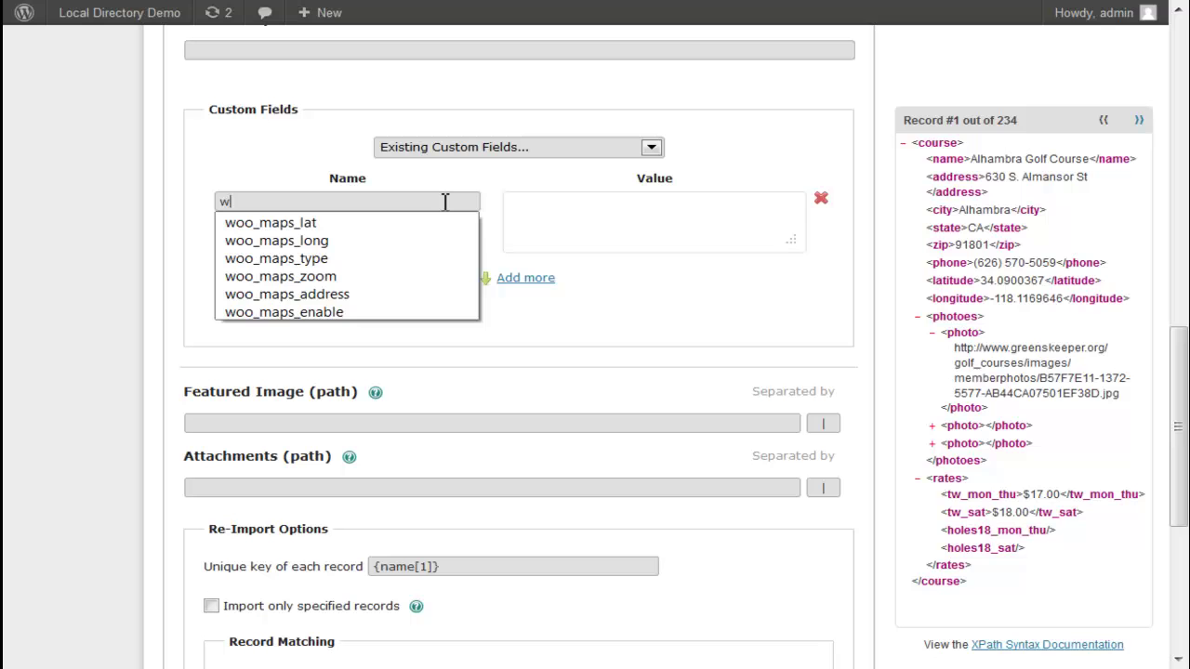
text(oo_maps_enable)
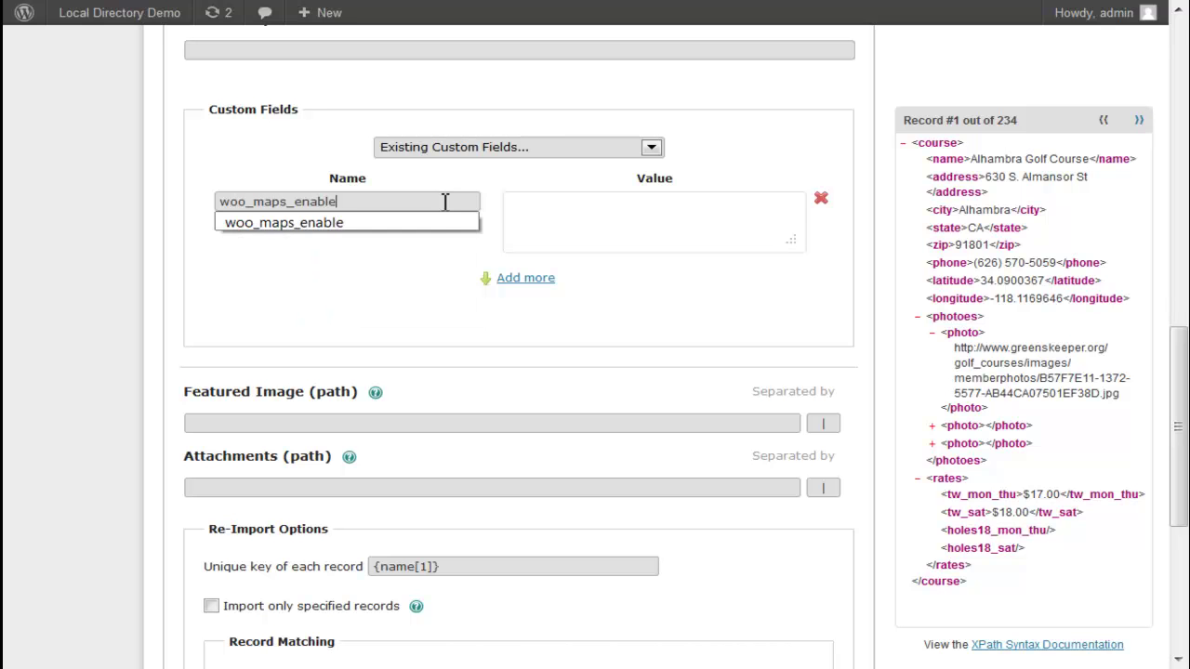
key(Tab)
text(on)
Add woo_maps_address, built from the course's address, city, state and zip.
click(502, 277)
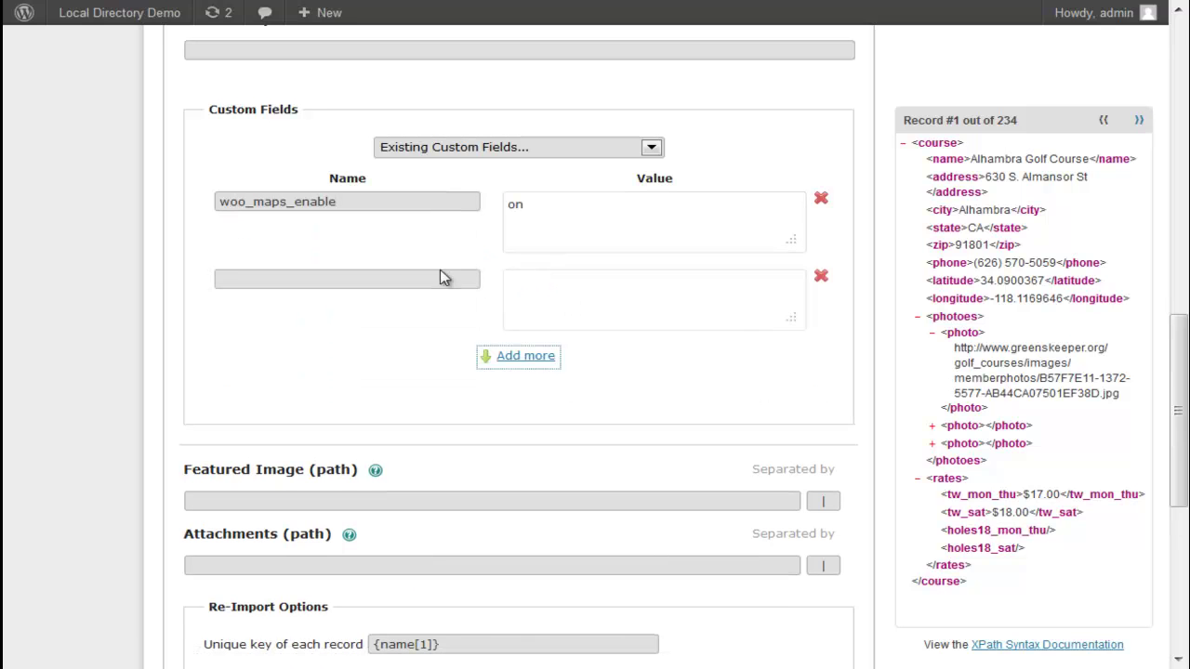
click(433, 279)
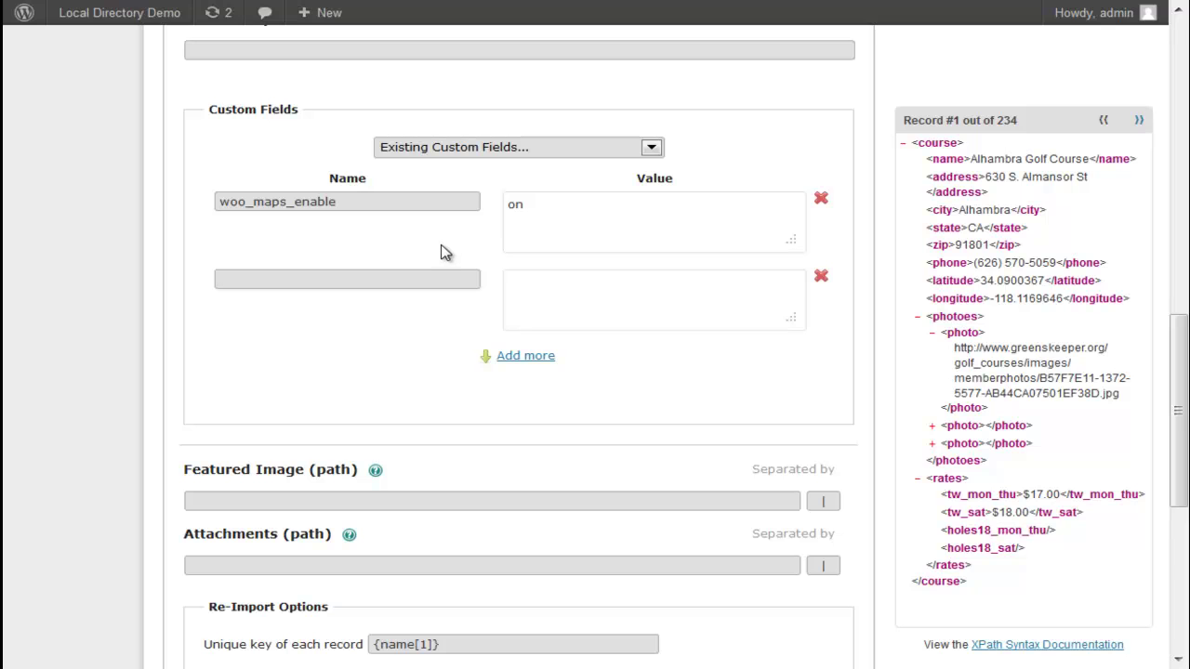
text(woo_map)
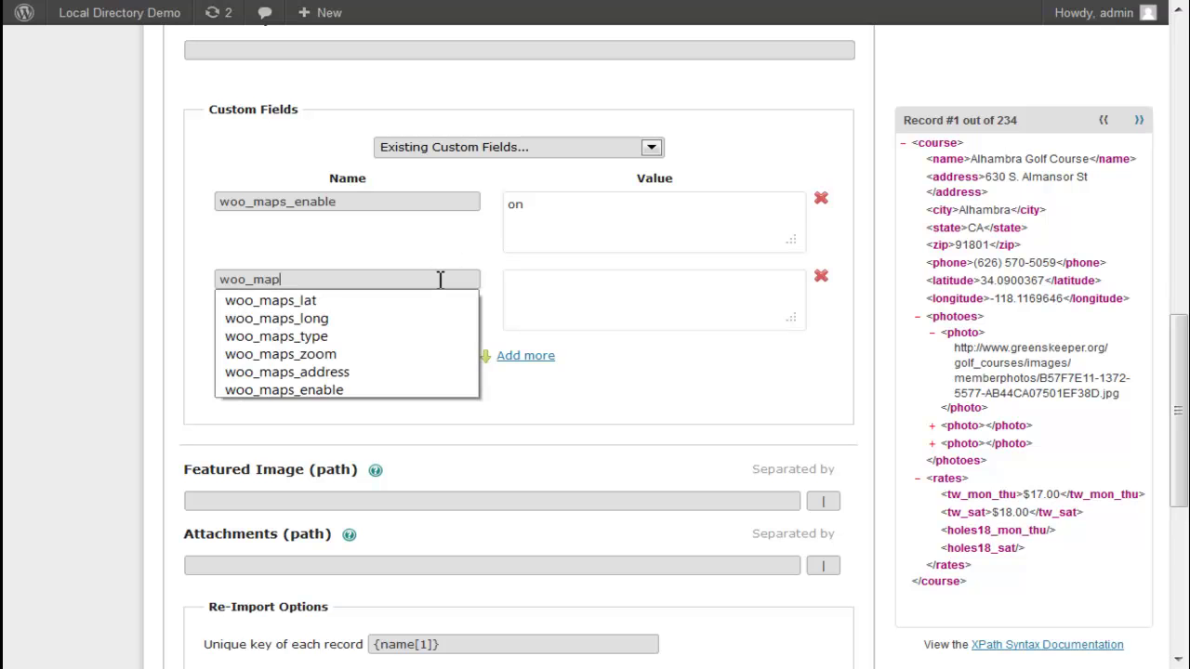
text(s_address)
click(560, 287)
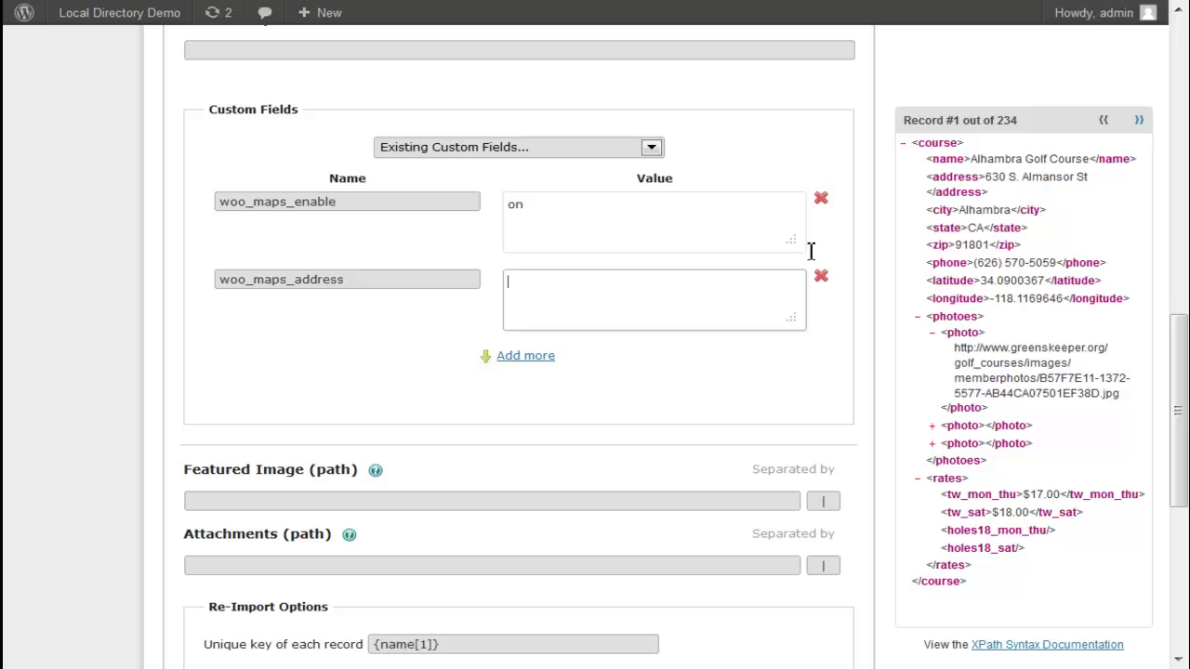
drag(950, 182, 704, 314)
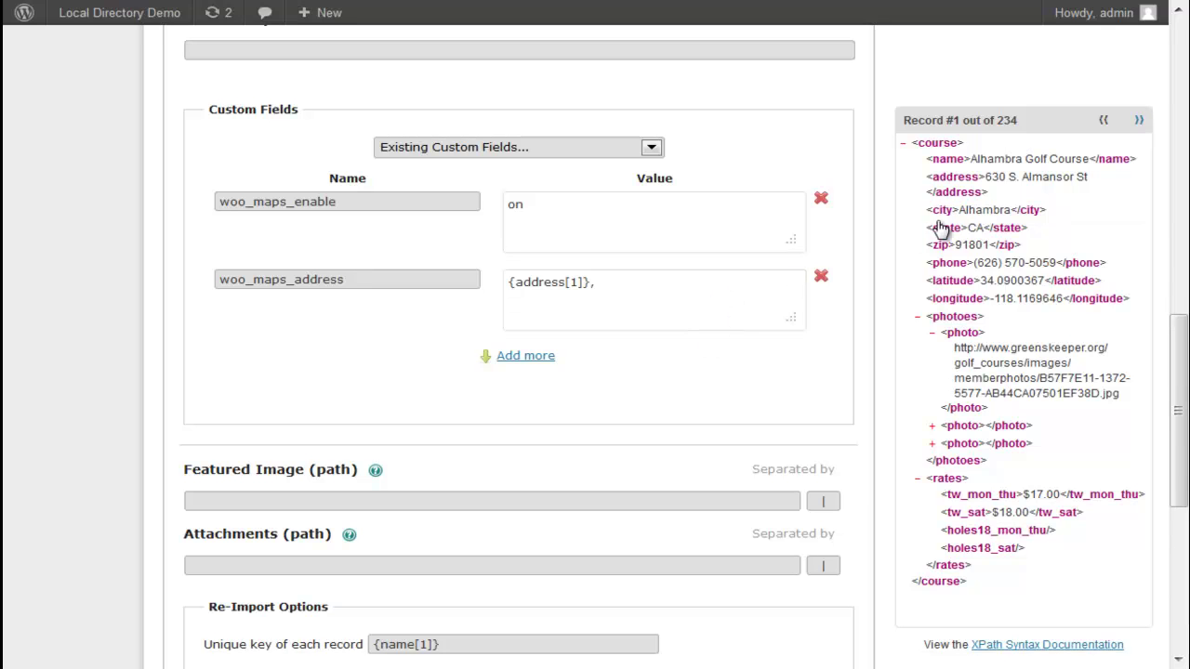
drag(948, 212, 704, 296)
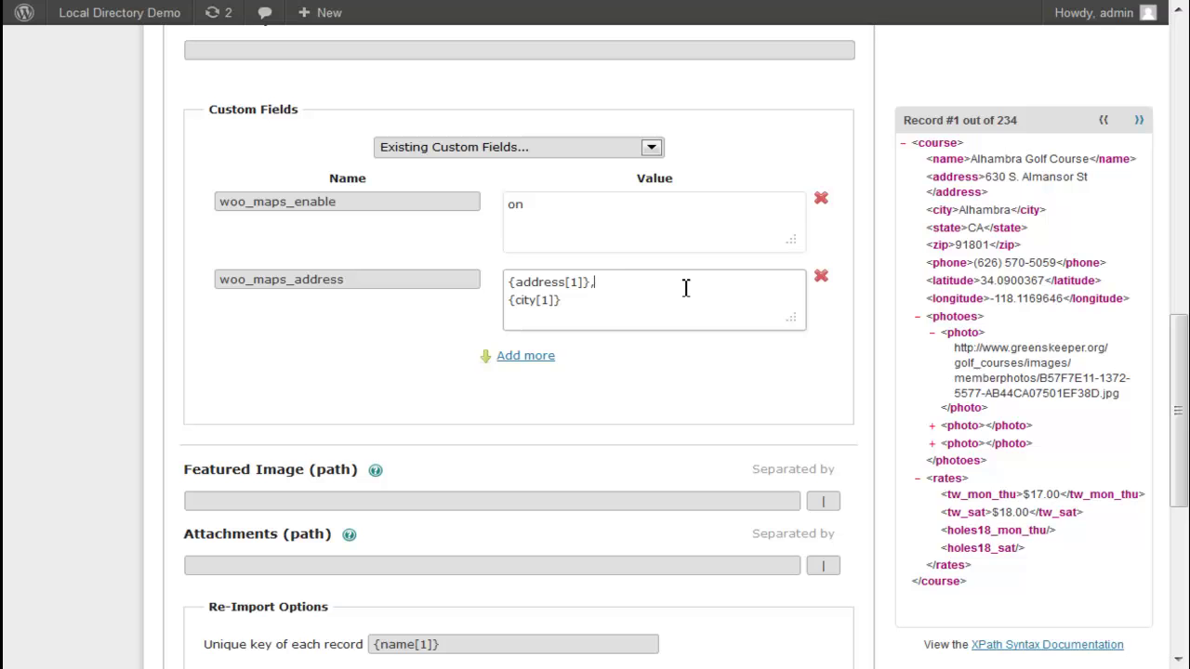
text(,)
drag(949, 228, 703, 307)
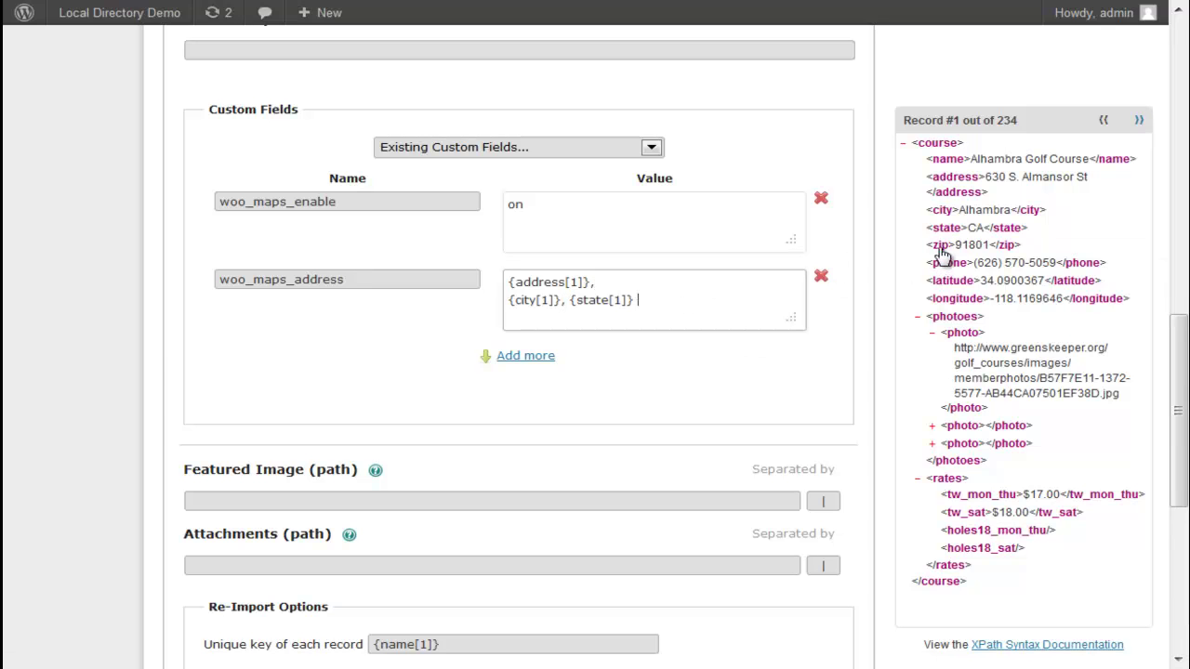
drag(935, 247, 733, 310)
Add two more custom field rows named woo_maps_lat and woo_maps_long.
click(568, 145)
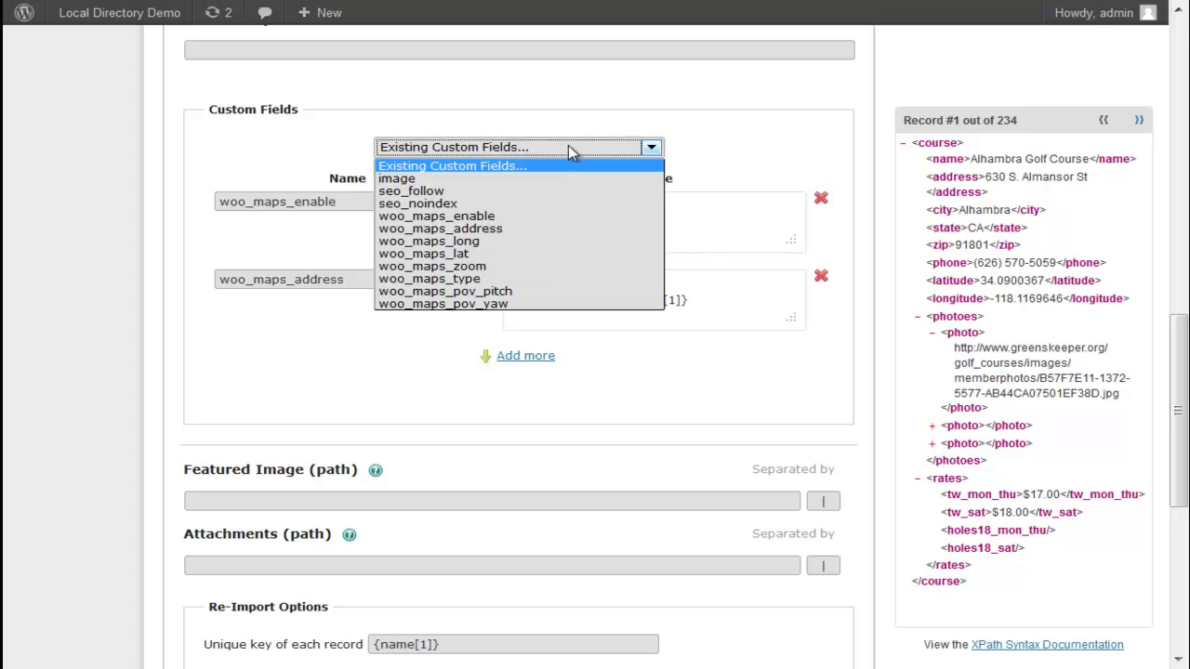
click(568, 145)
click(525, 355)
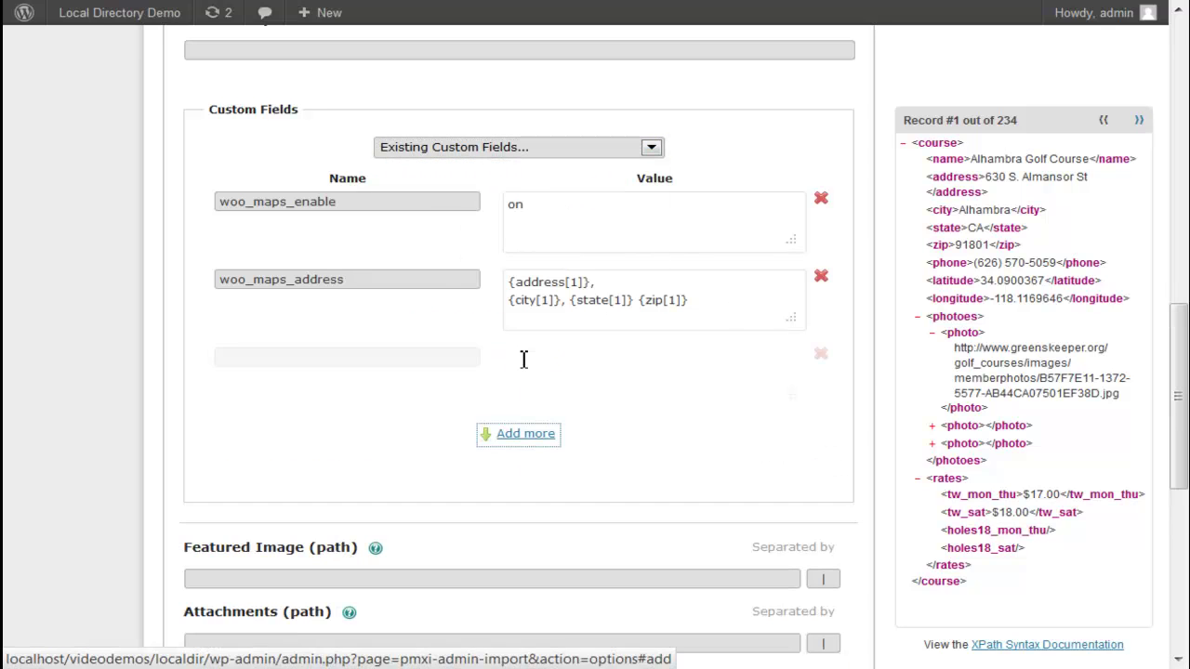
click(510, 432)
click(455, 358)
text(woo)
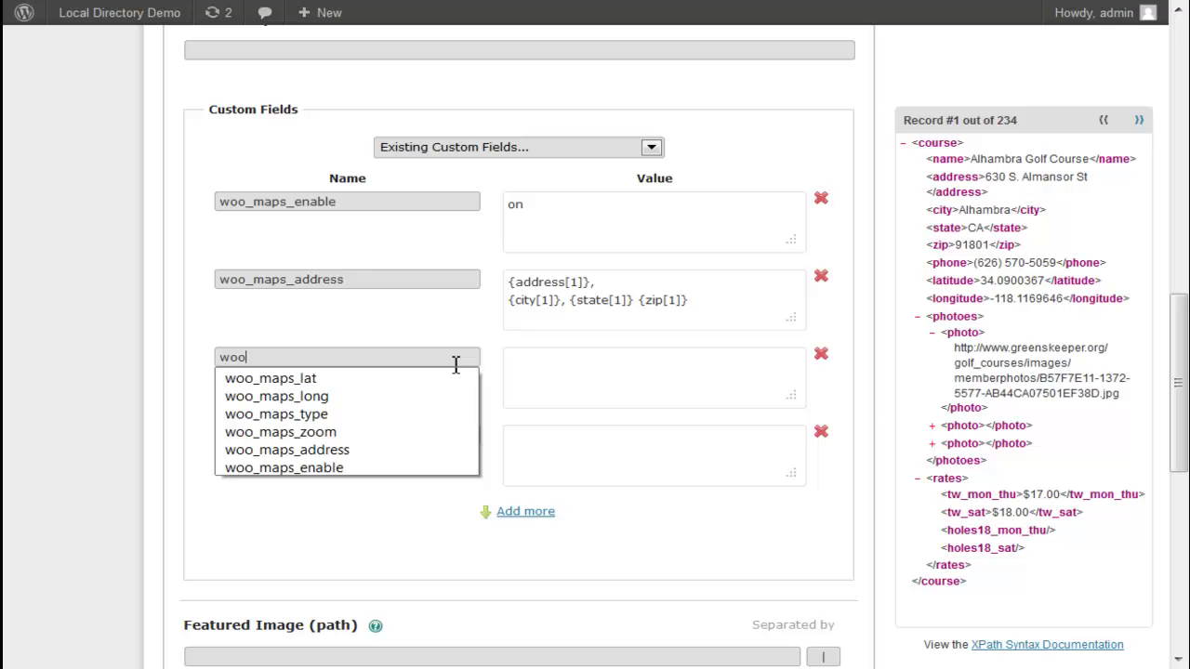
text(_)
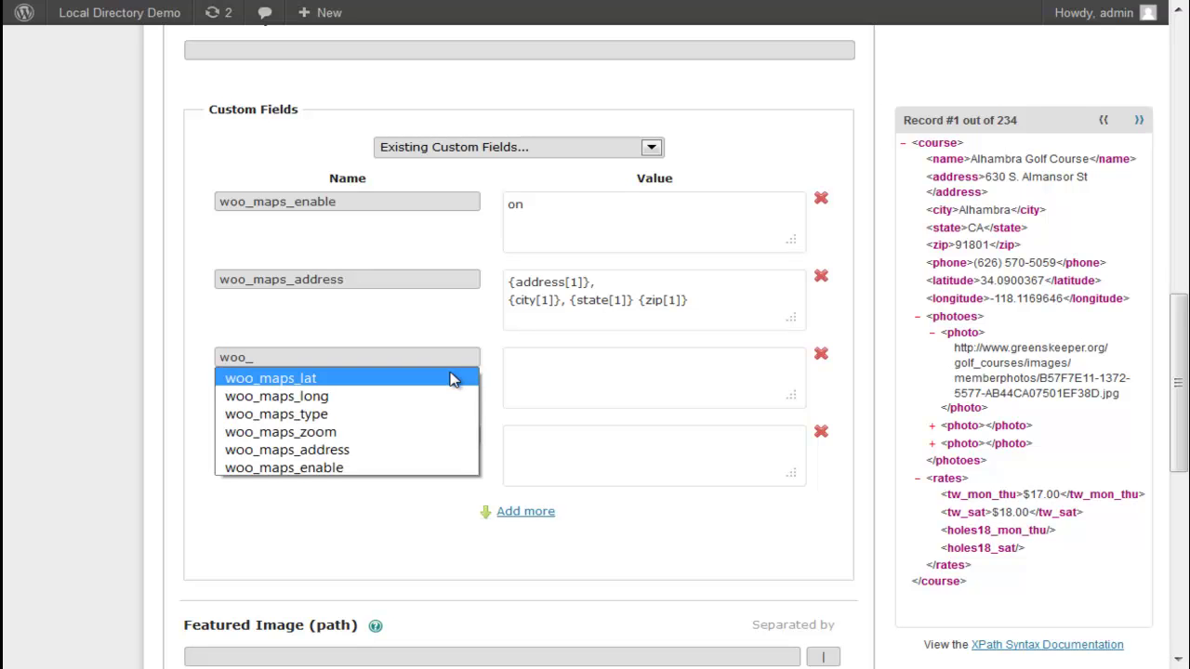
click(457, 377)
click(427, 435)
text(w)
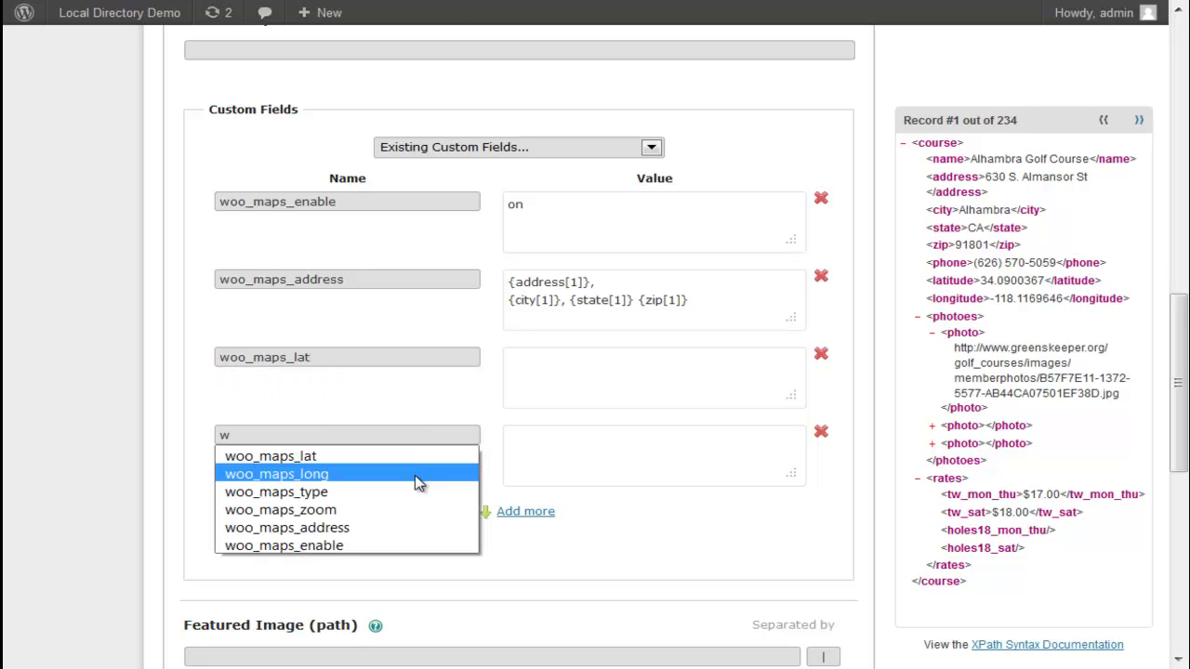
click(416, 475)
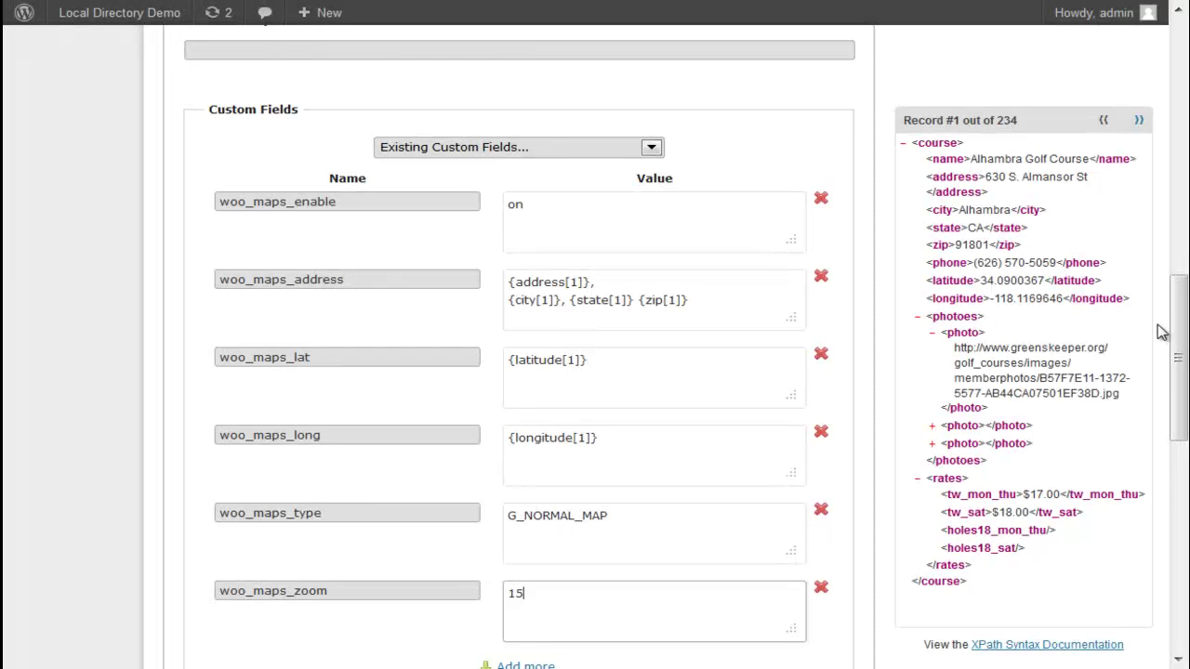
drag(1179, 339, 1181, 535)
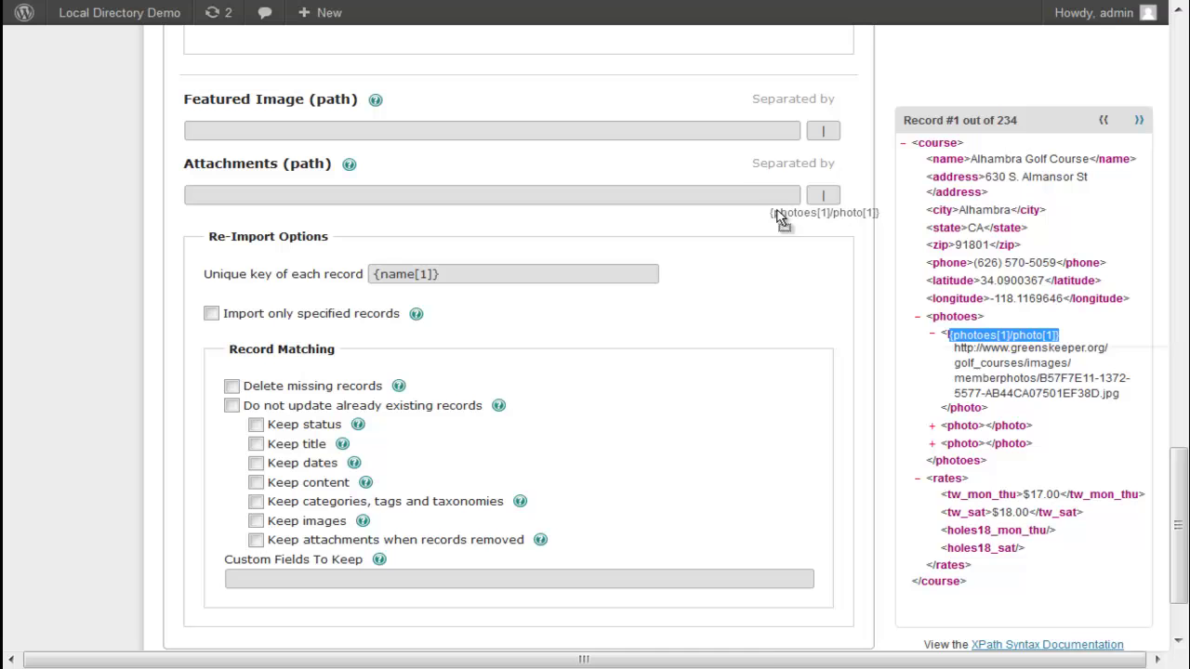
Set the Featured Image to the three comma-separated photos, {photoes[1]/photo[1]} through {photoes[1]/photo[3]}.
drag(779, 216, 744, 133)
double_click(843, 136)
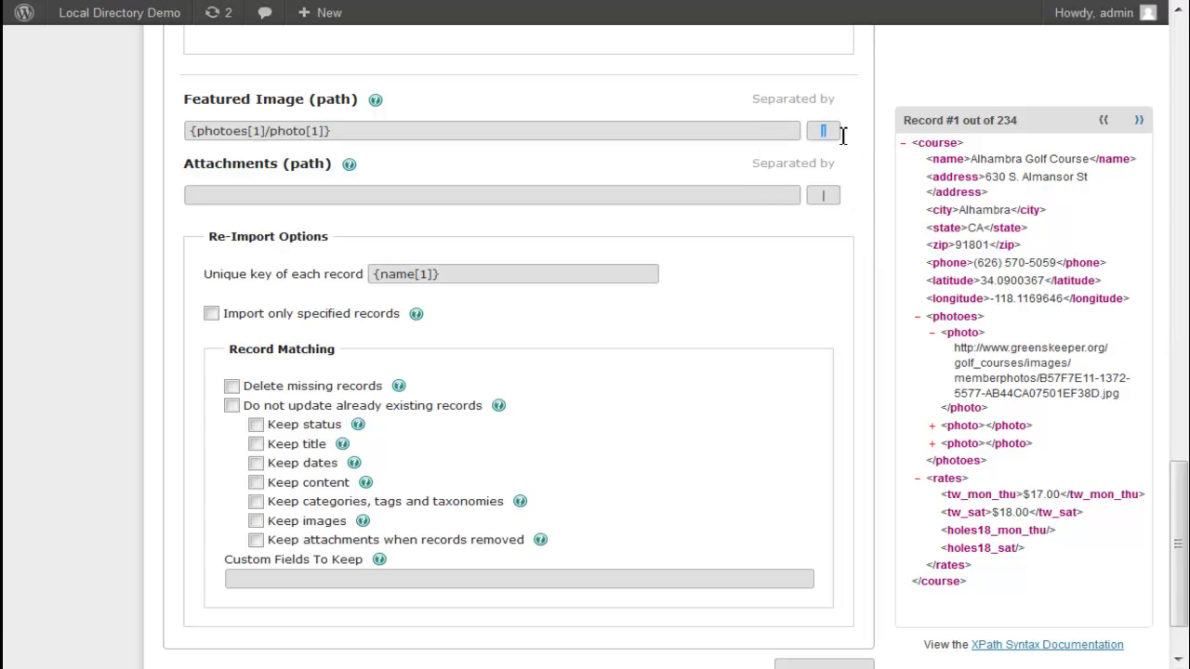
text(,)
click(632, 133)
text(,)
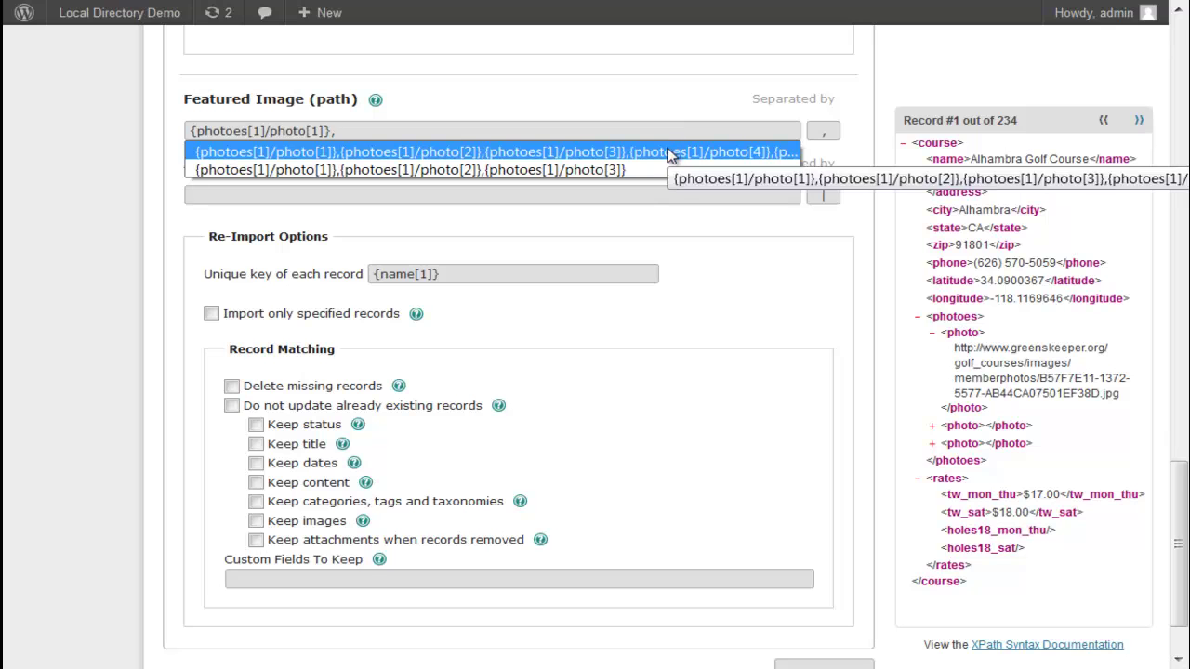
click(657, 172)
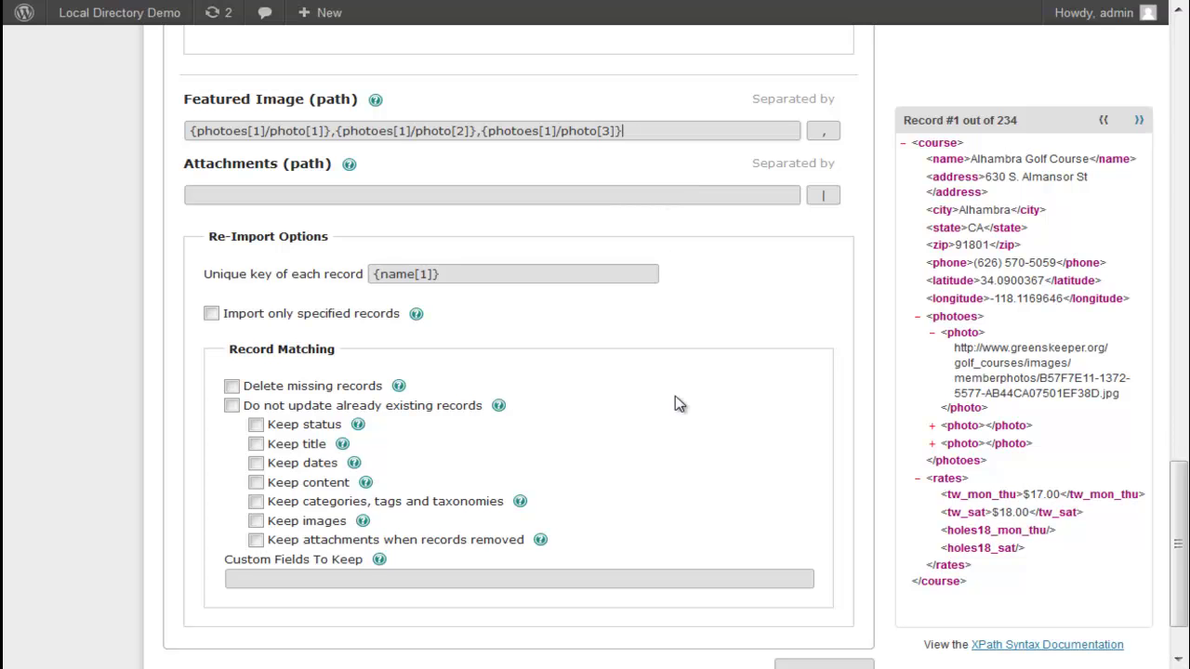
scroll(679, 403, down, 2)
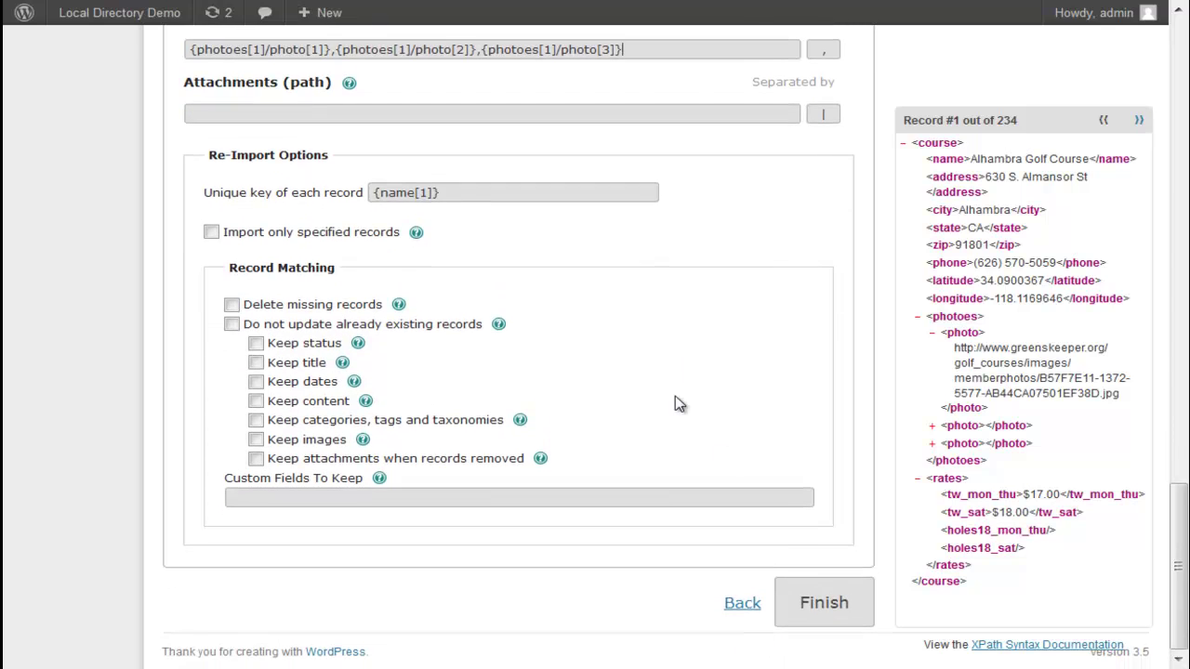
Click Finish to import all 234 golf-course records as listings.
click(830, 609)
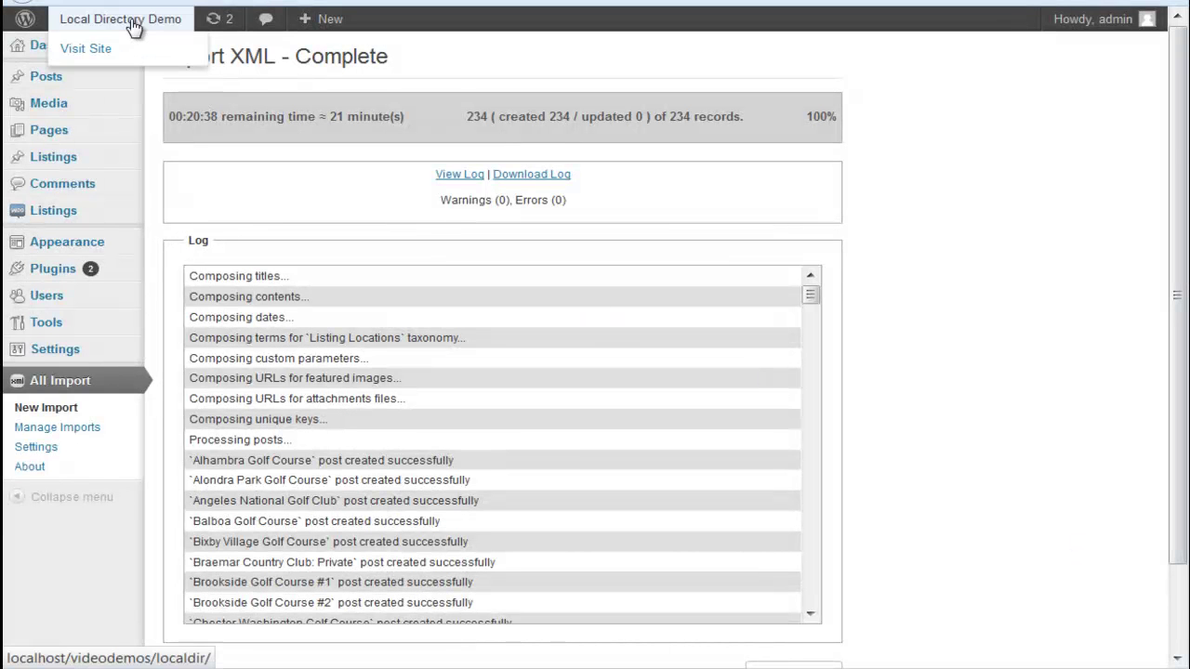
Browse the golf courses grouped by city on the front page, then return to the Dashboard.
click(133, 24)
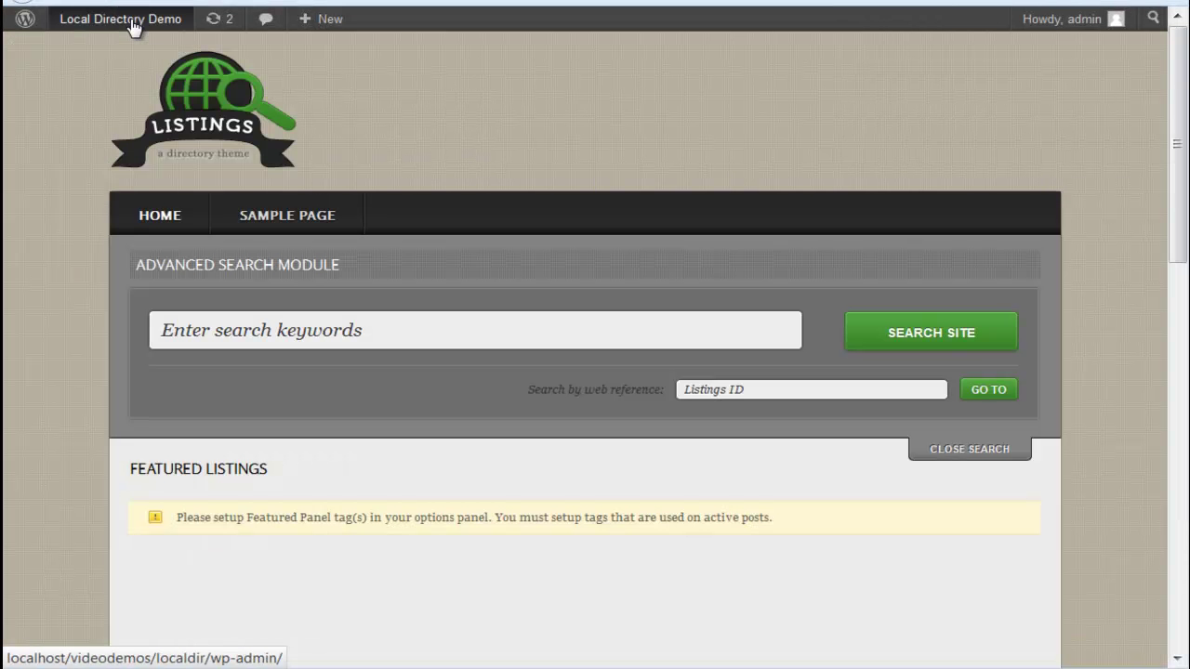
scroll(428, 264, down, 10)
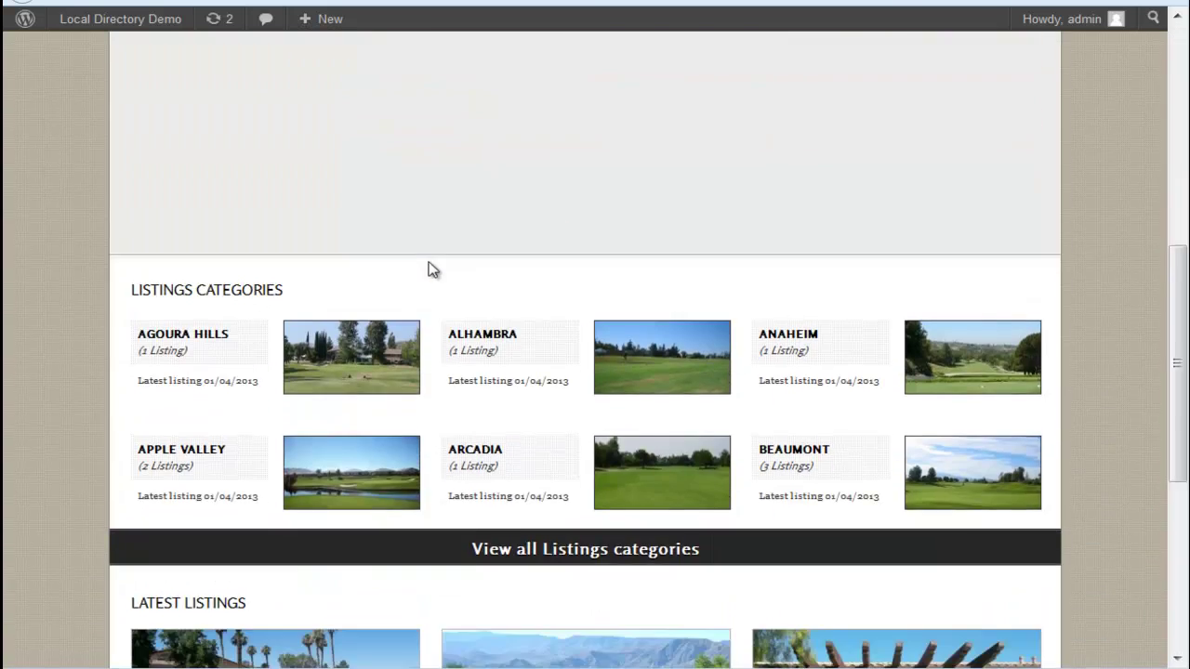
scroll(428, 264, down, 3)
scroll(428, 264, up, 10)
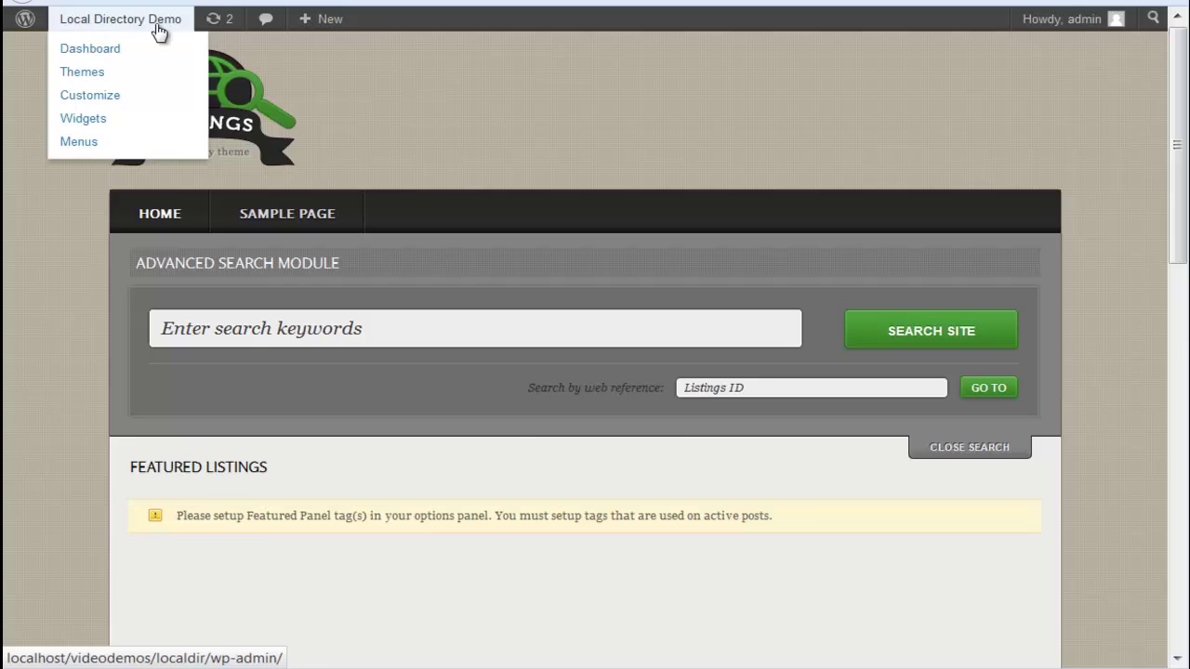
click(158, 31)
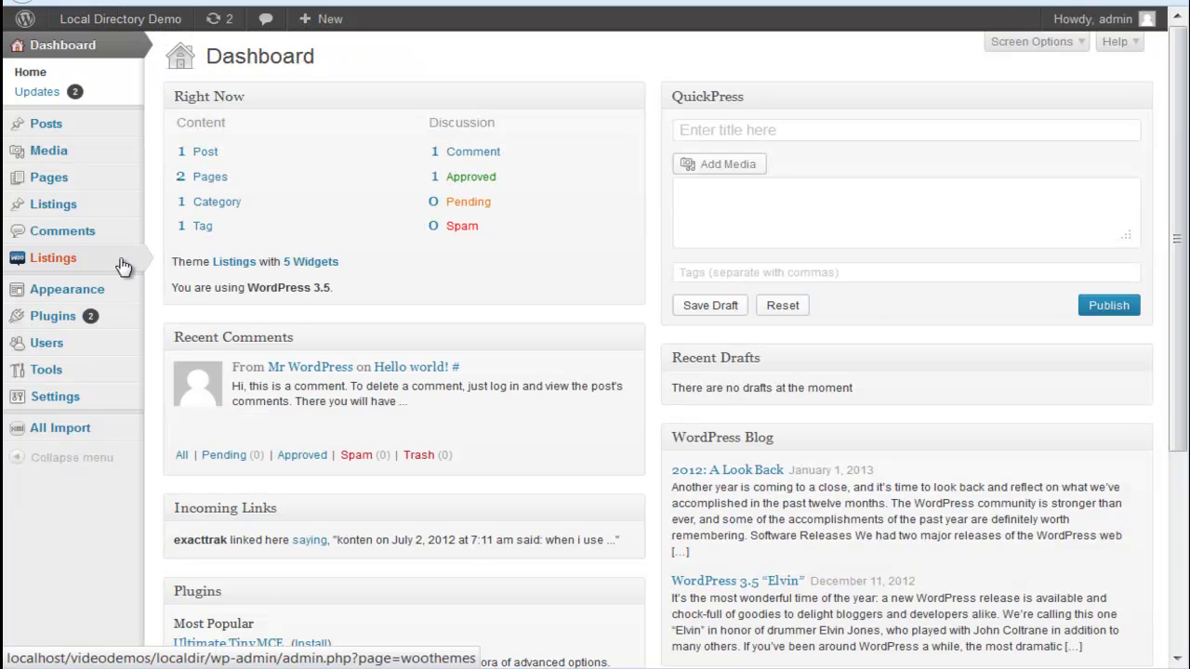
Open the Listings Theme Options Featured Panel and confirm the Featured Tag reads 'featured'.
click(157, 265)
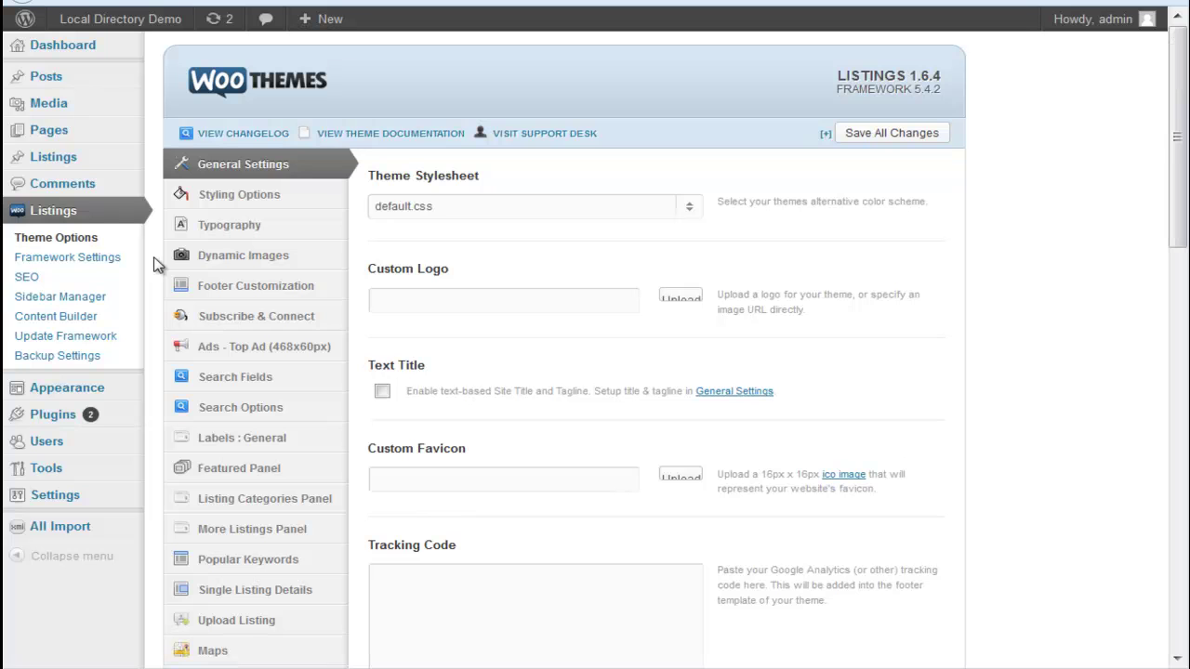
click(275, 472)
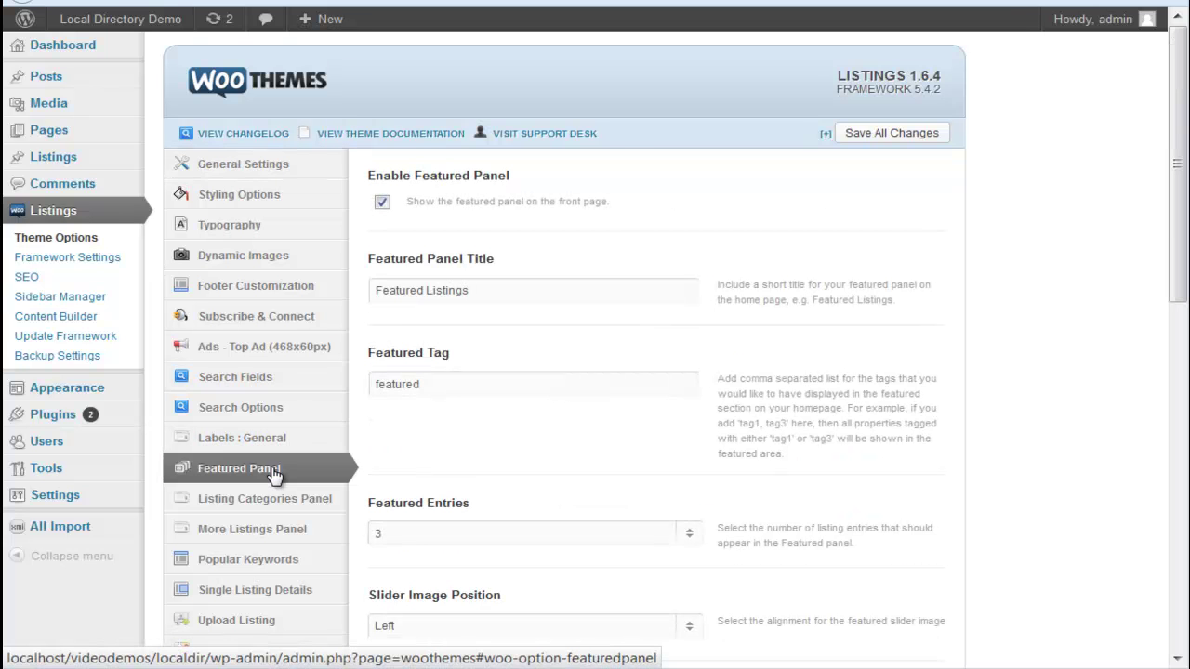
click(420, 386)
double_click(428, 387)
click(428, 387)
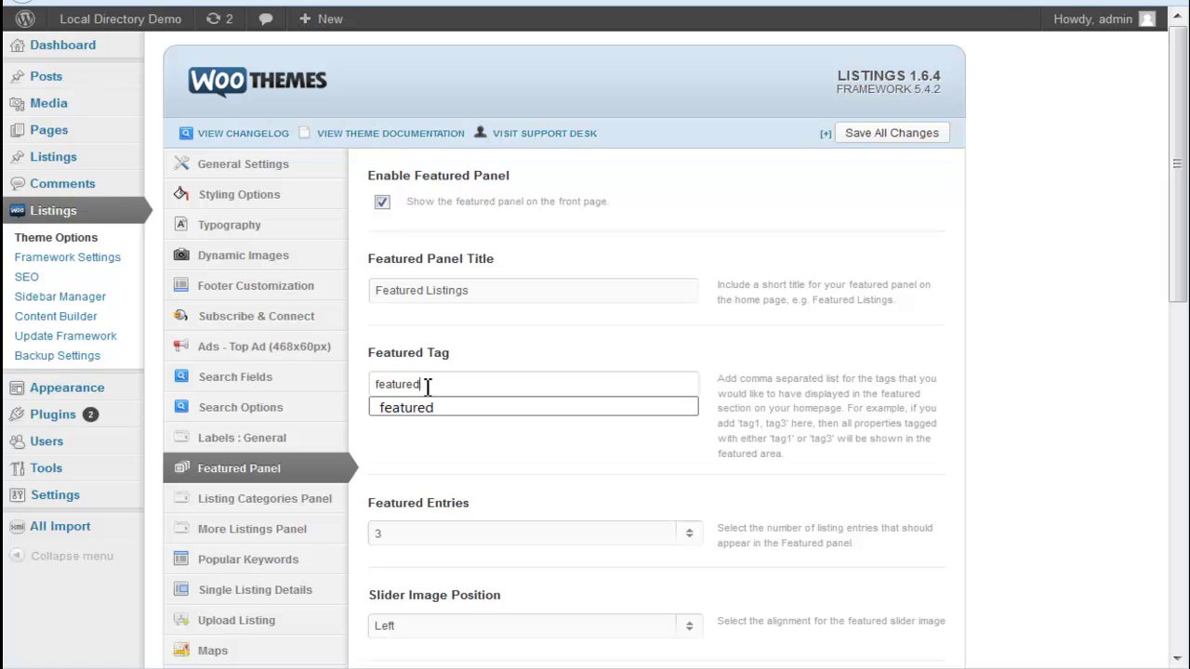
Quick Edit Sycuan Golf Resort (Willow Glen) and add the tag 'featured'.
click(77, 171)
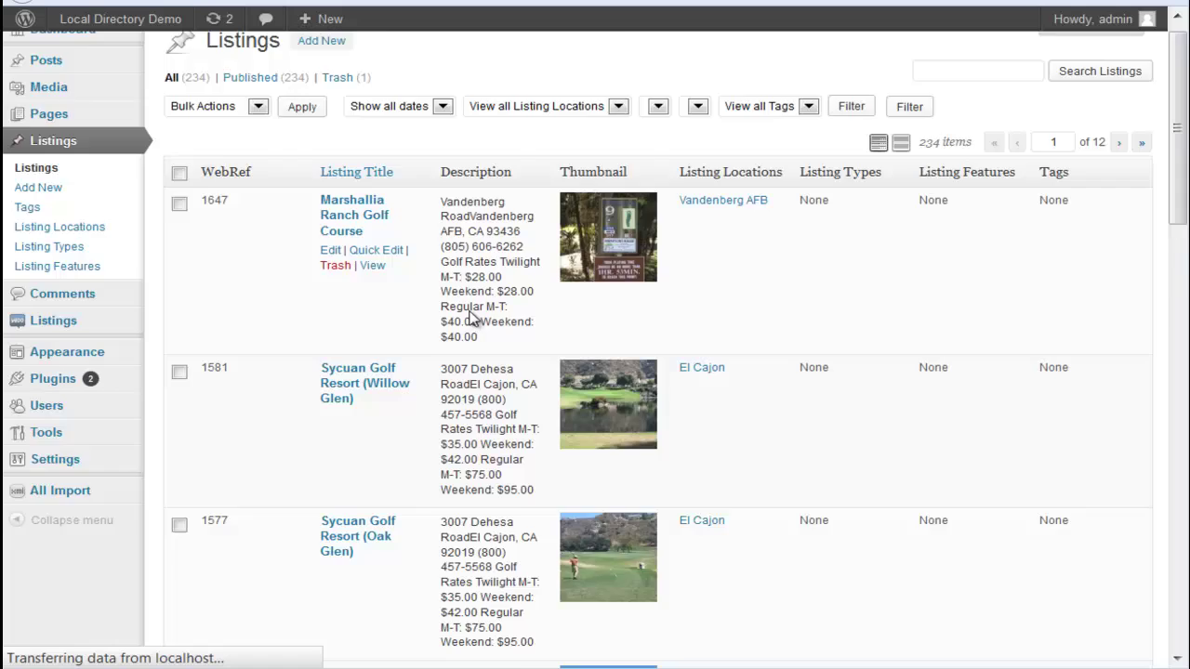
scroll(472, 318, down, 3)
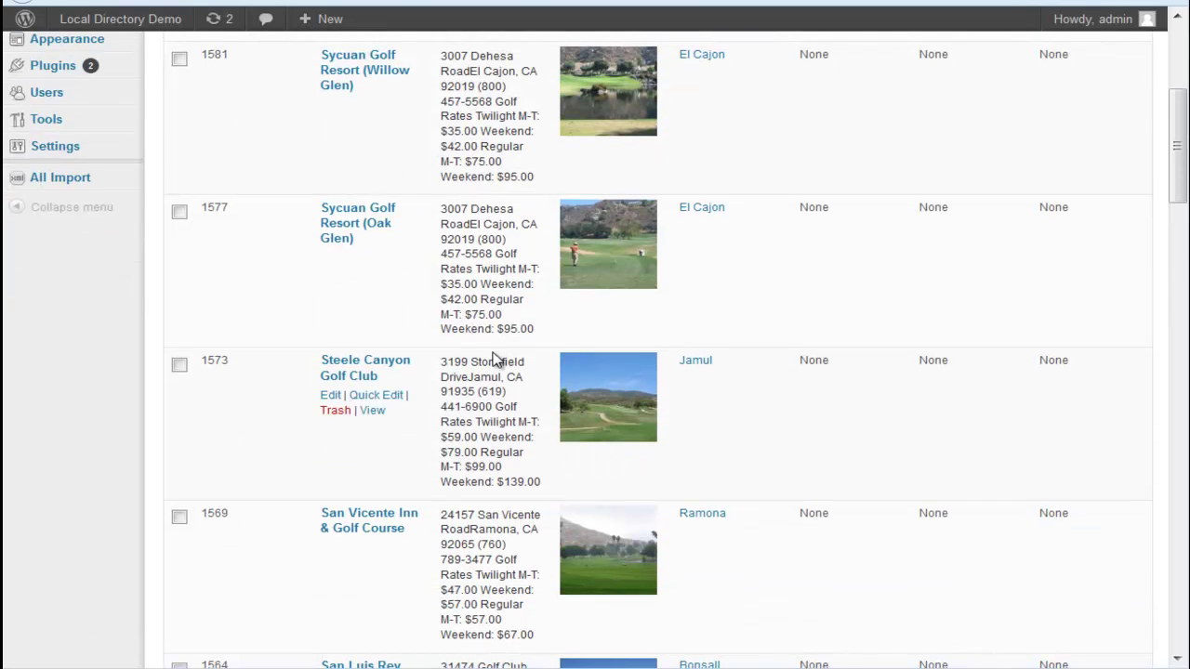
click(364, 104)
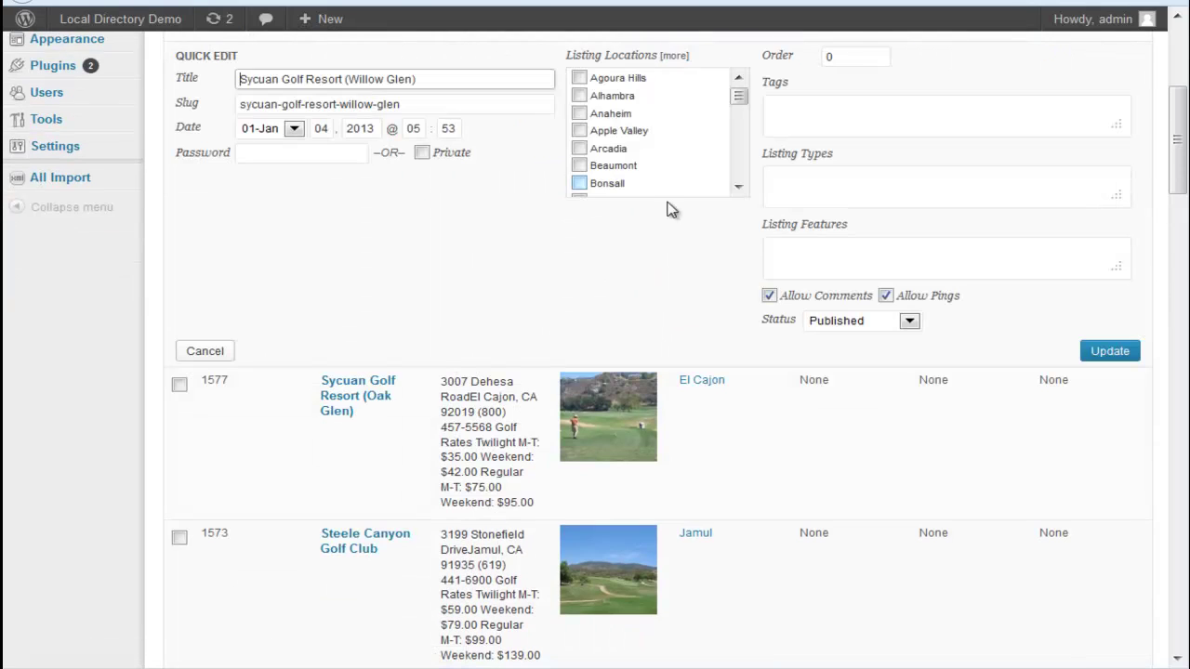
click(890, 131)
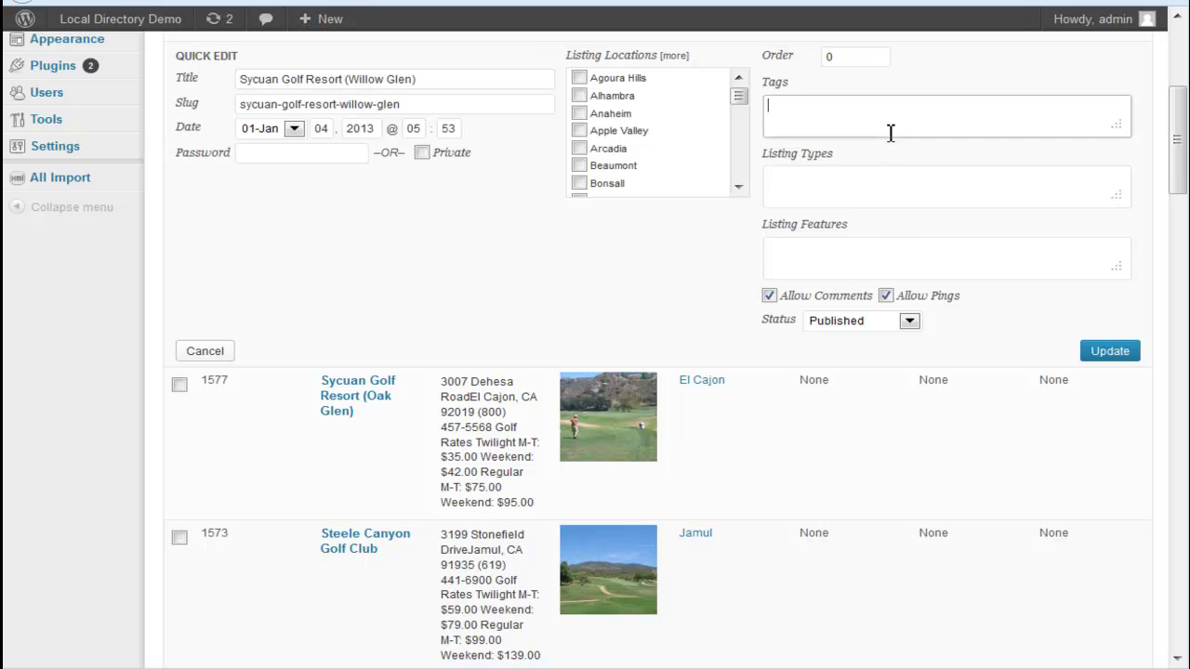
text(featured)
click(1103, 350)
On the next listings page, tag Buenaventura Golf Course as 'featured' via Quick Edit.
scroll(799, 467, down, 20)
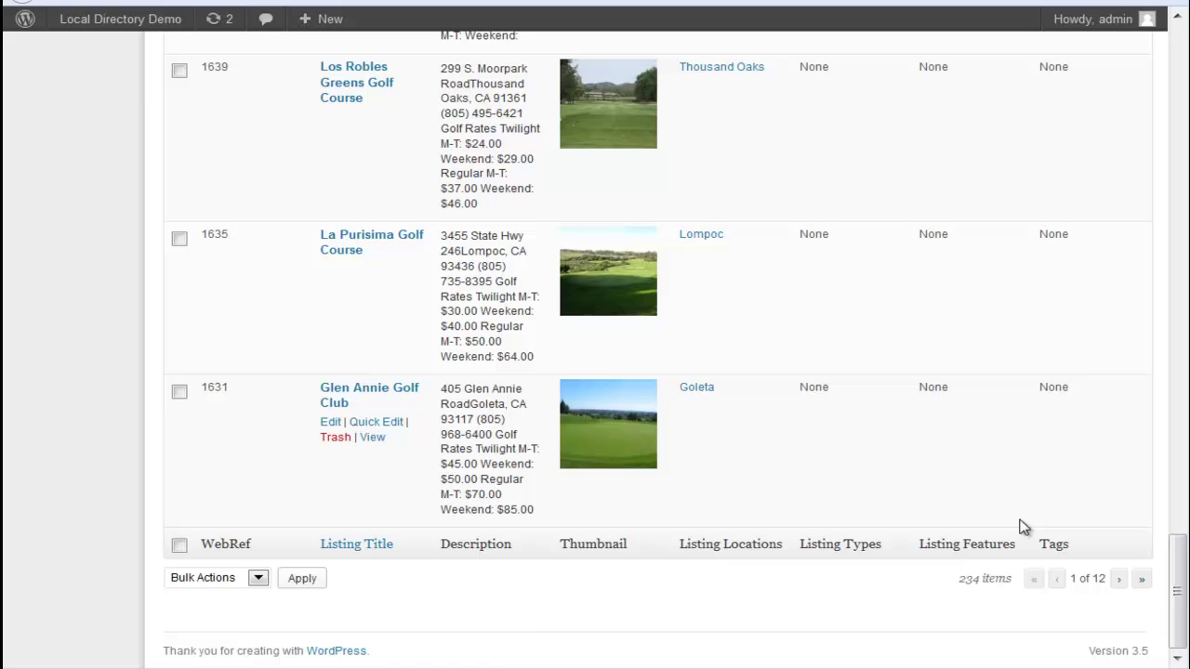
click(1117, 586)
scroll(752, 359, down, 4)
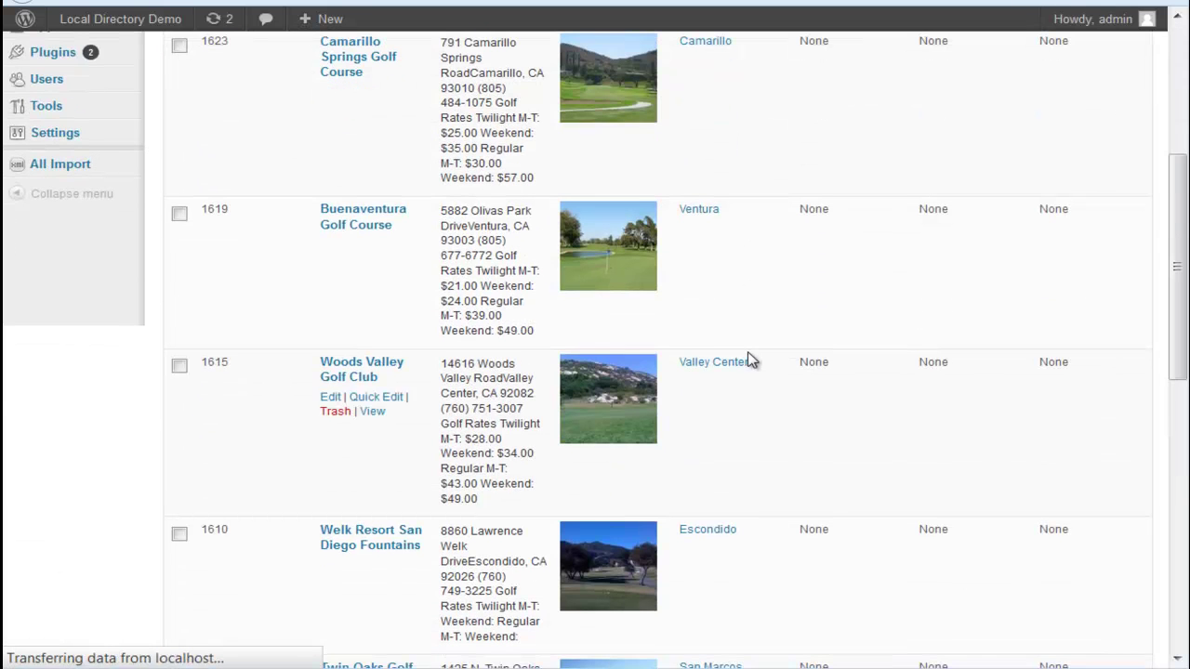
click(362, 246)
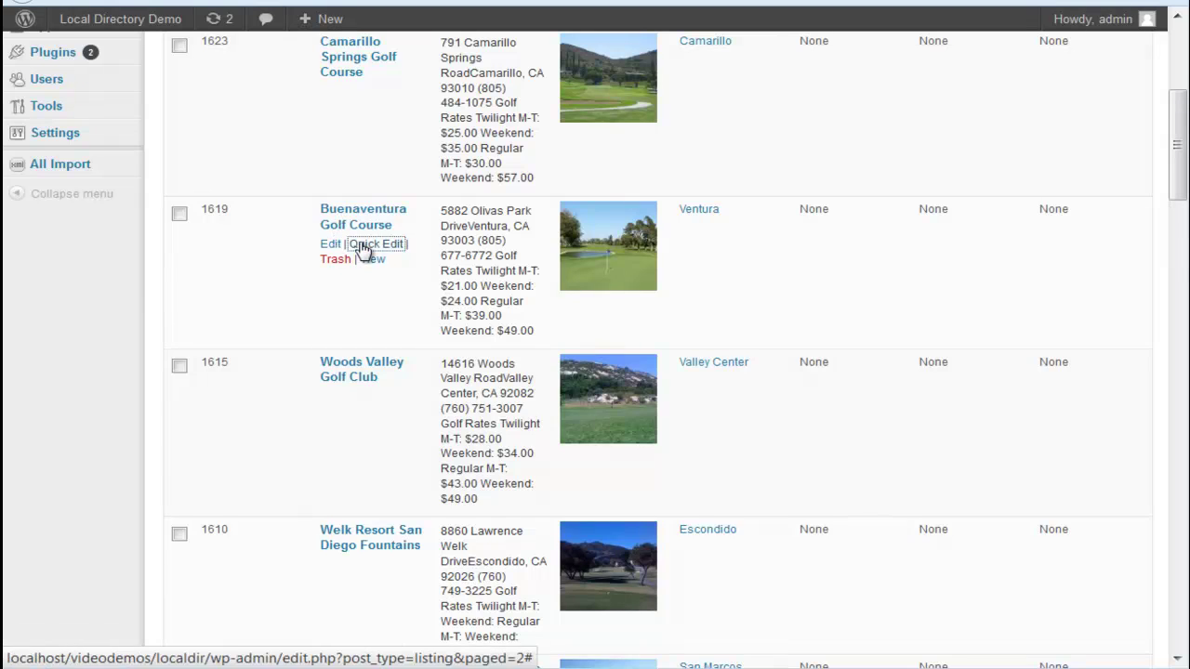
click(849, 263)
text(featured)
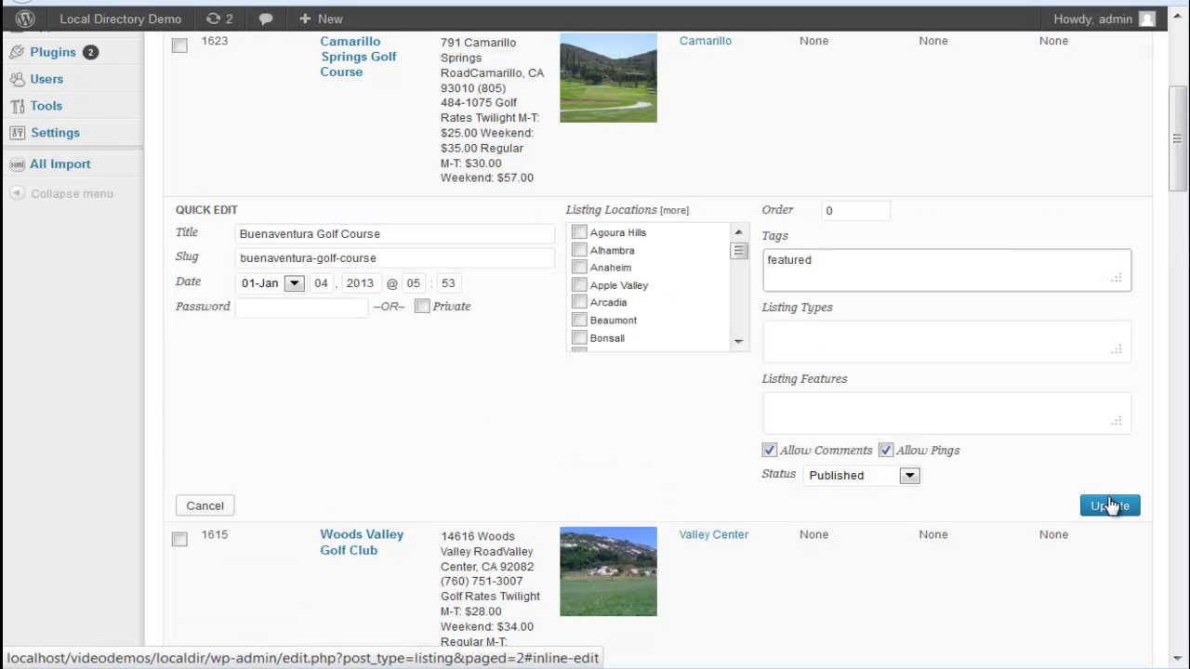
click(1112, 506)
Tag Carmel Highland Golf Resort as 'featured' via Quick Edit.
scroll(787, 432, down, 6)
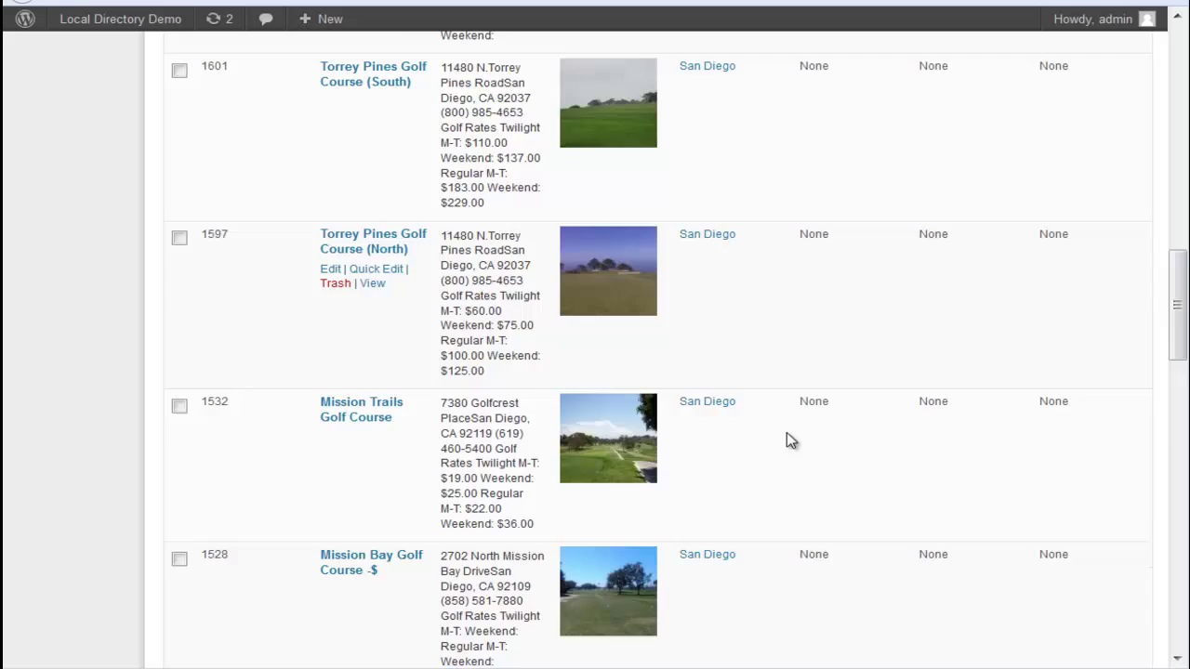
scroll(787, 434, down, 5)
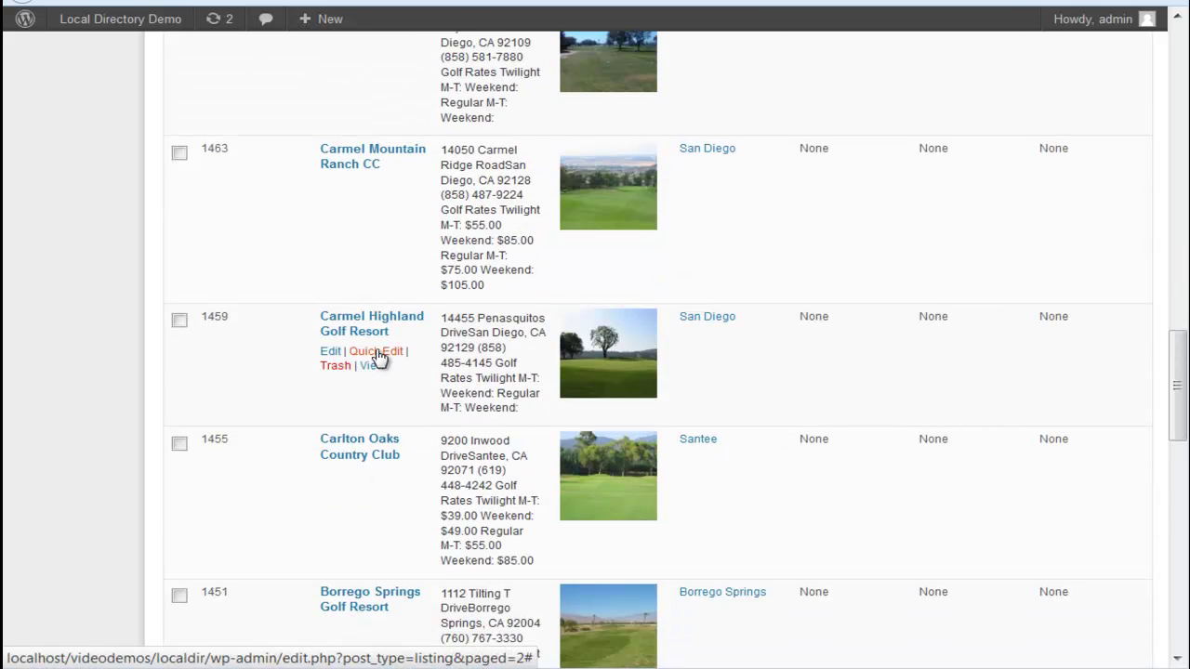
click(378, 352)
click(844, 385)
text(featured)
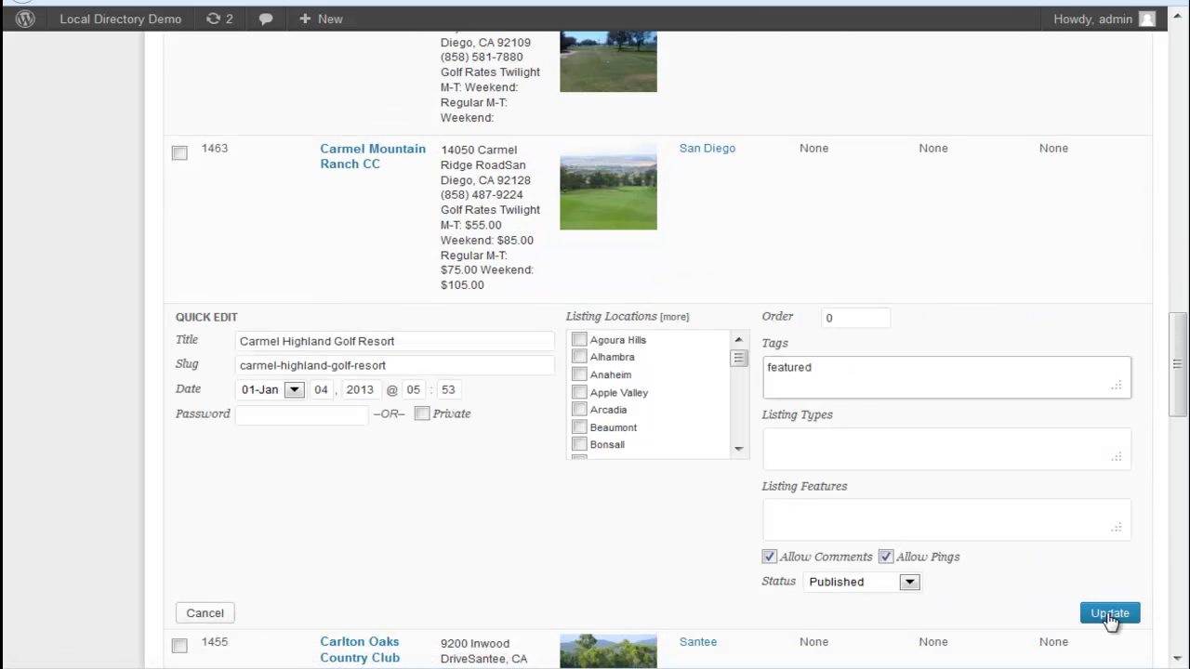
click(1109, 613)
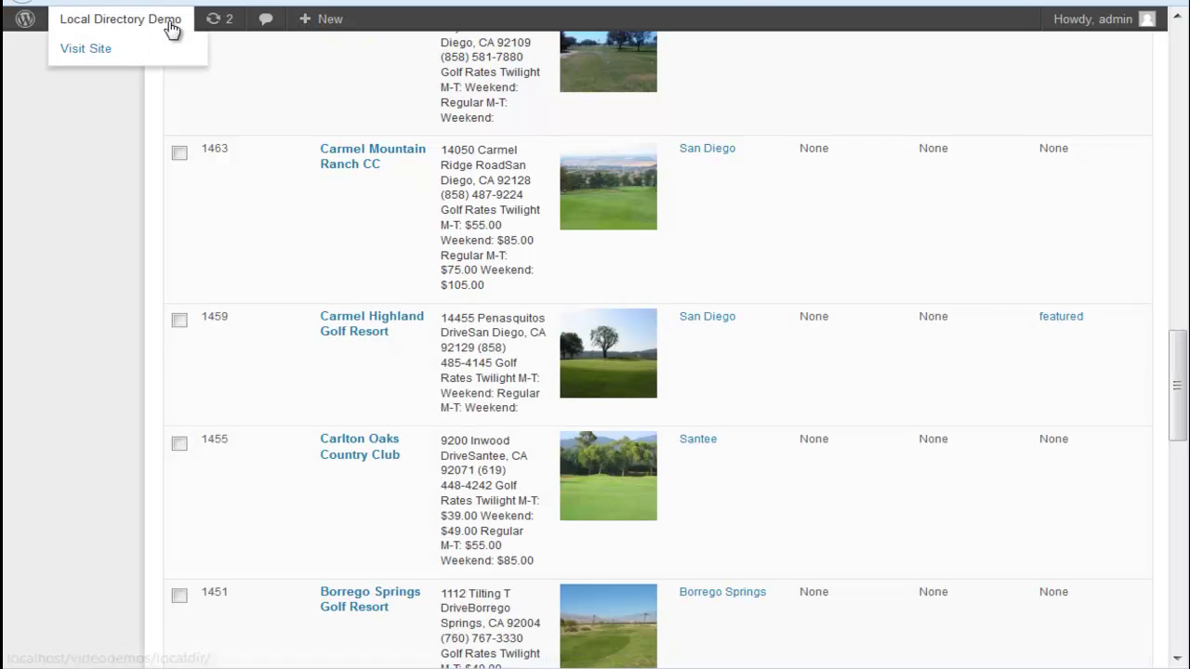
From the site's featured listings on the front page, open the Buenaventura Golf Course listing.
click(167, 21)
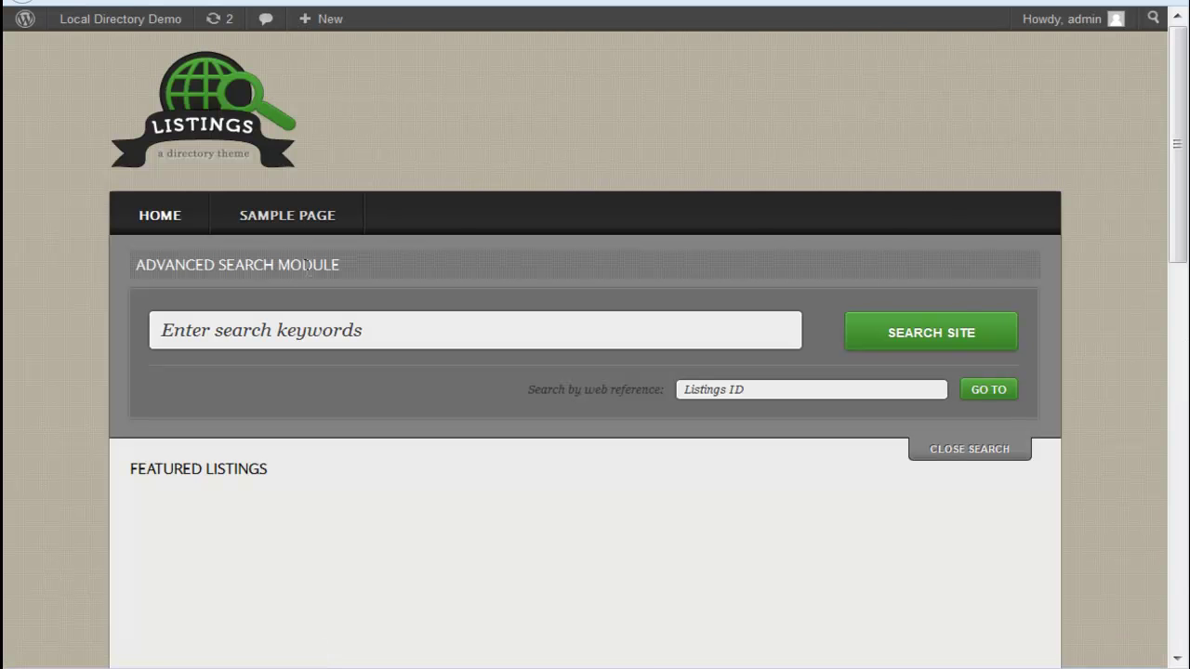
scroll(411, 248, down, 2)
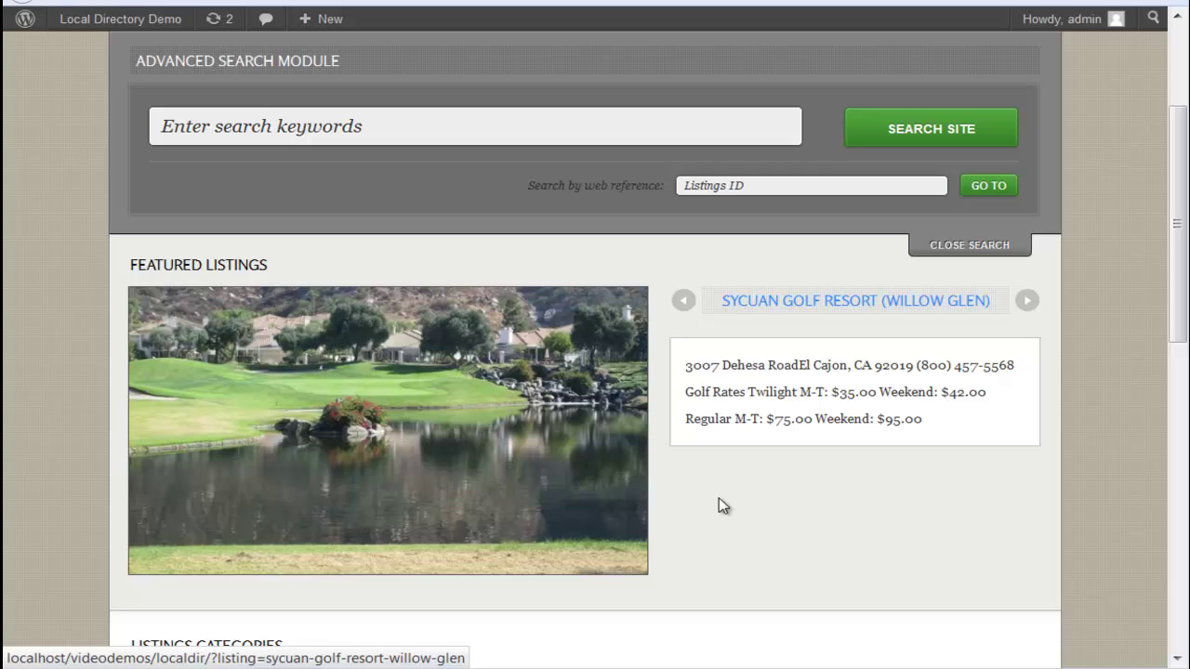
click(1028, 301)
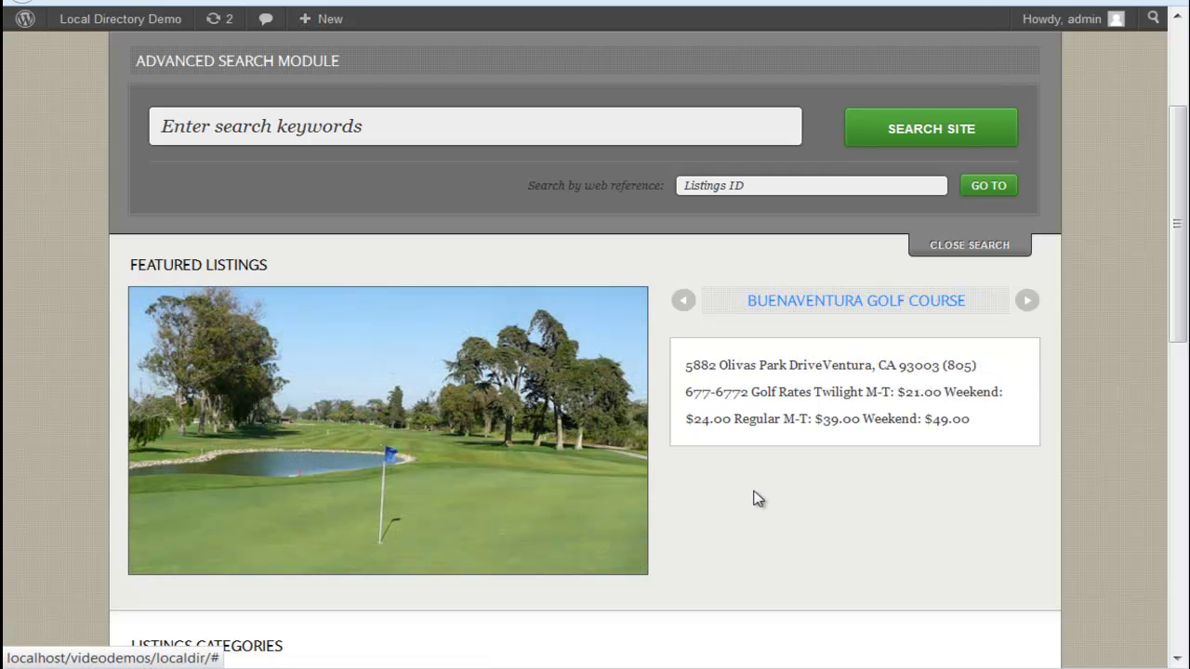
scroll(755, 499, down, 3)
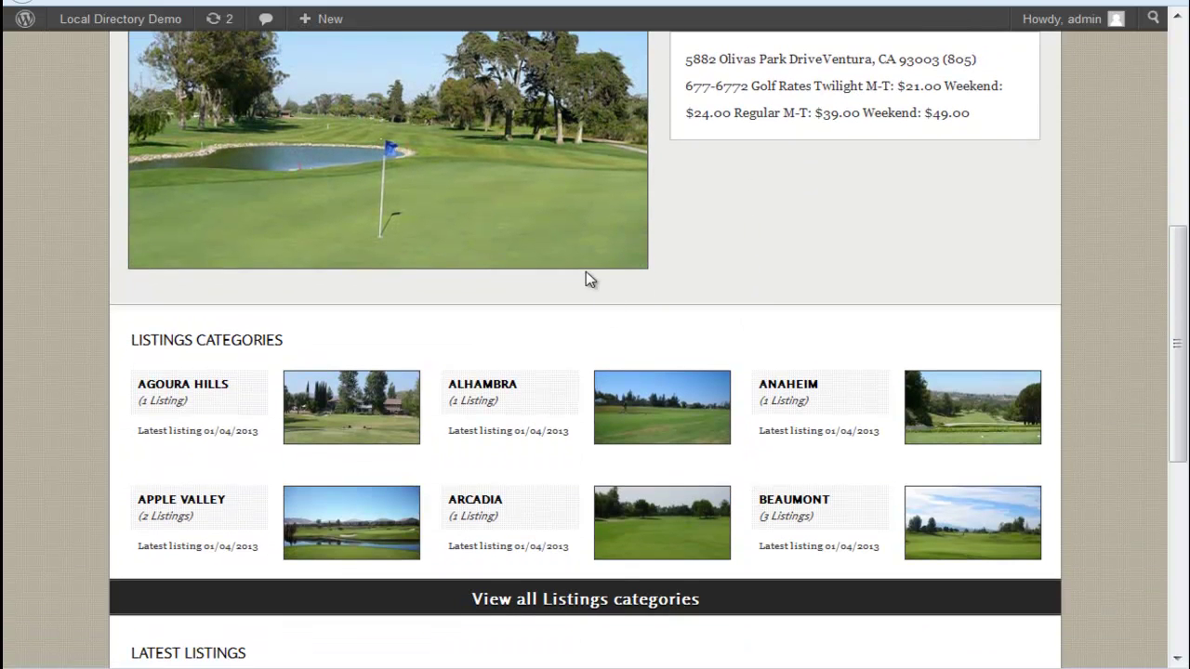
click(576, 225)
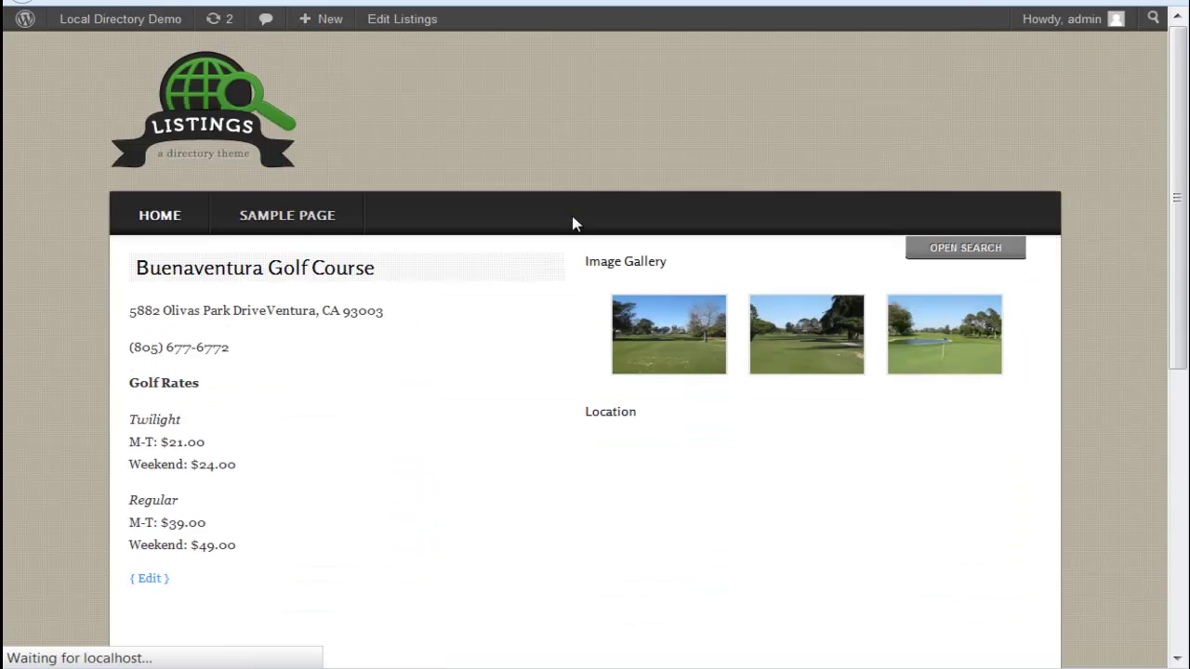
View the second and third gallery photos, then highlight the run-together 'DriveVentura' address.
scroll(563, 266, down, 2)
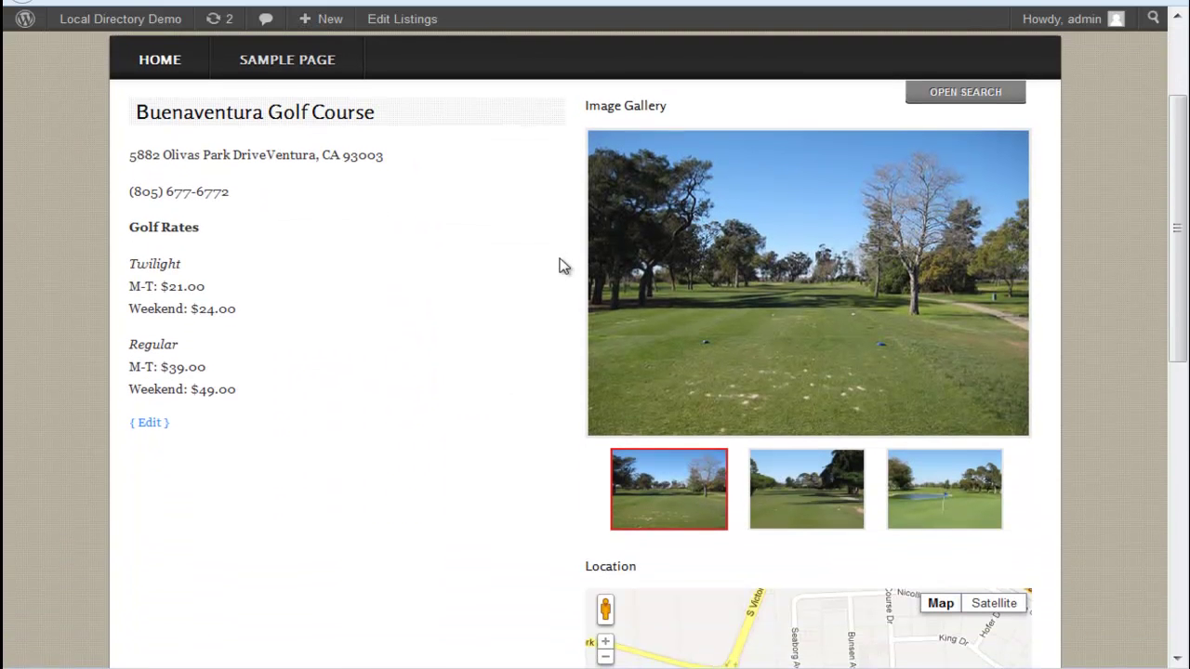
click(793, 470)
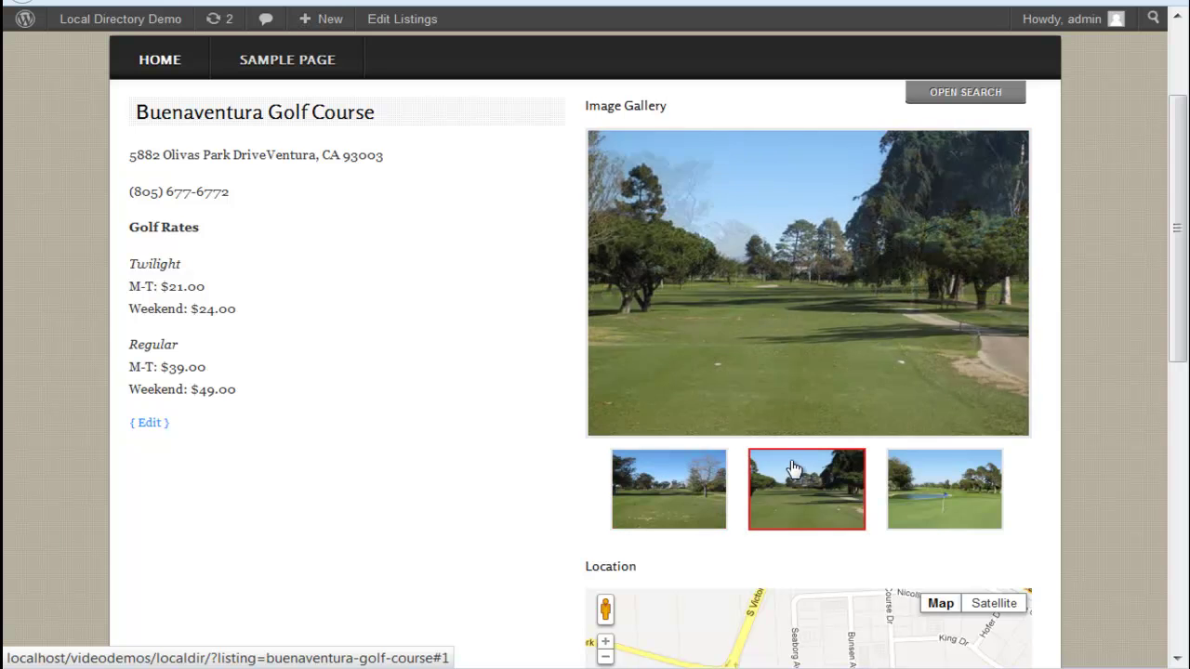
click(918, 478)
scroll(499, 380, down, 1)
scroll(499, 380, down, 4)
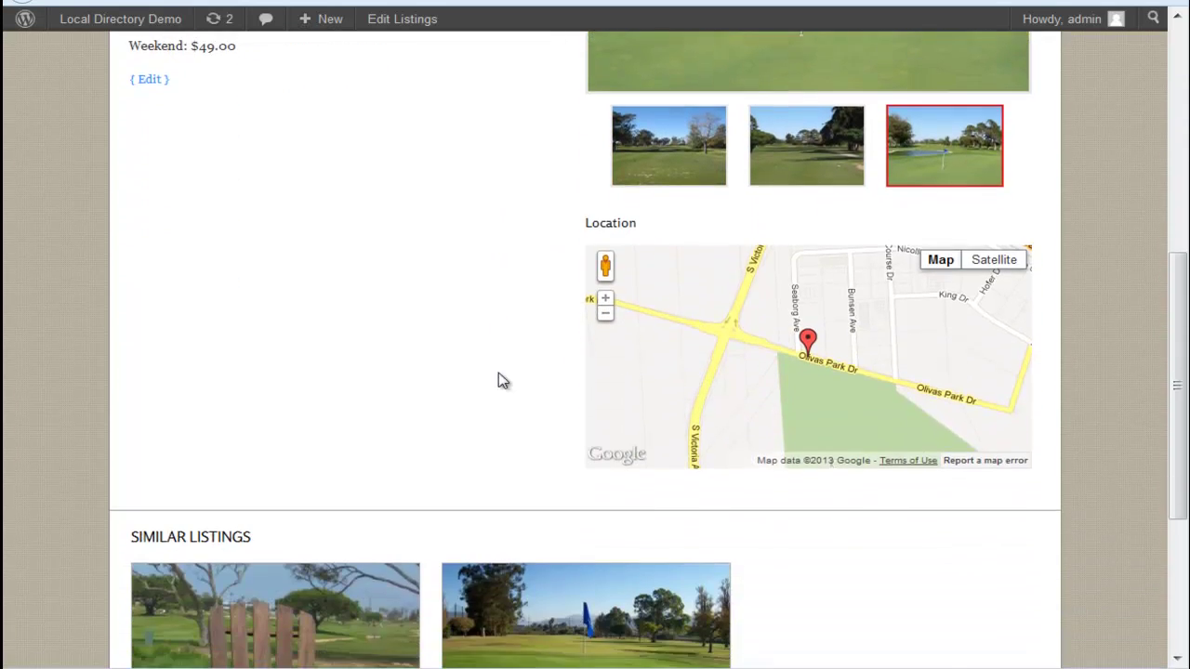
scroll(497, 380, up, 5)
double_click(269, 311)
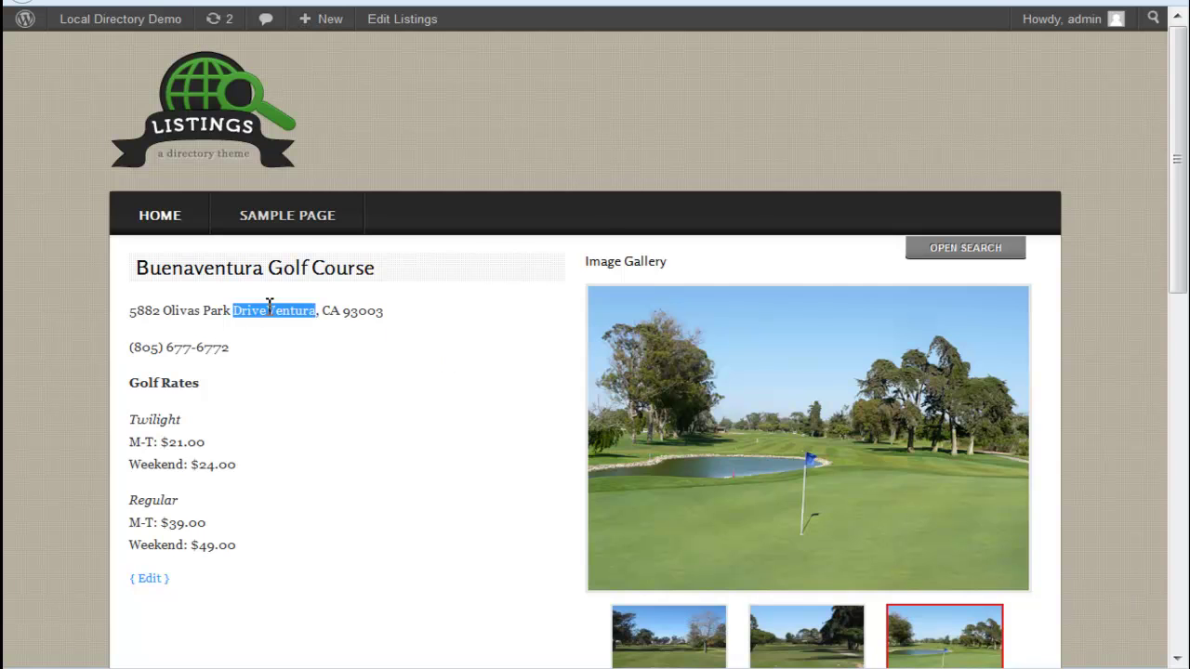
triple_click(268, 310)
click(290, 310)
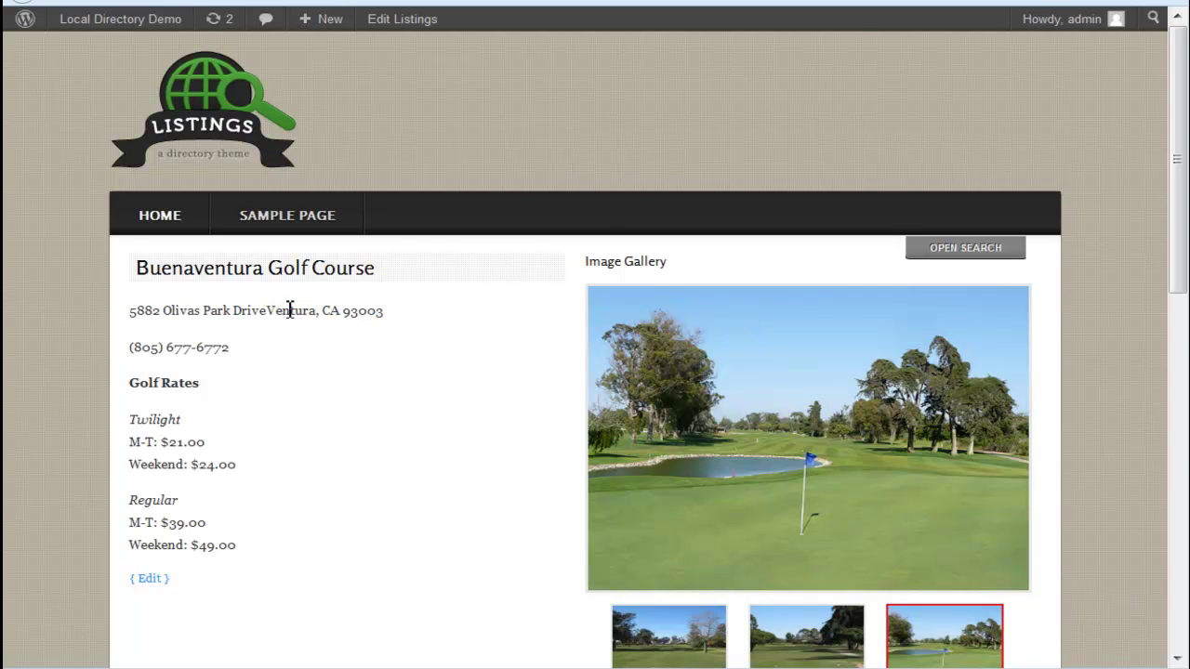
Open the golf courses import's template for editing from All Import's Manage Imports.
click(164, 22)
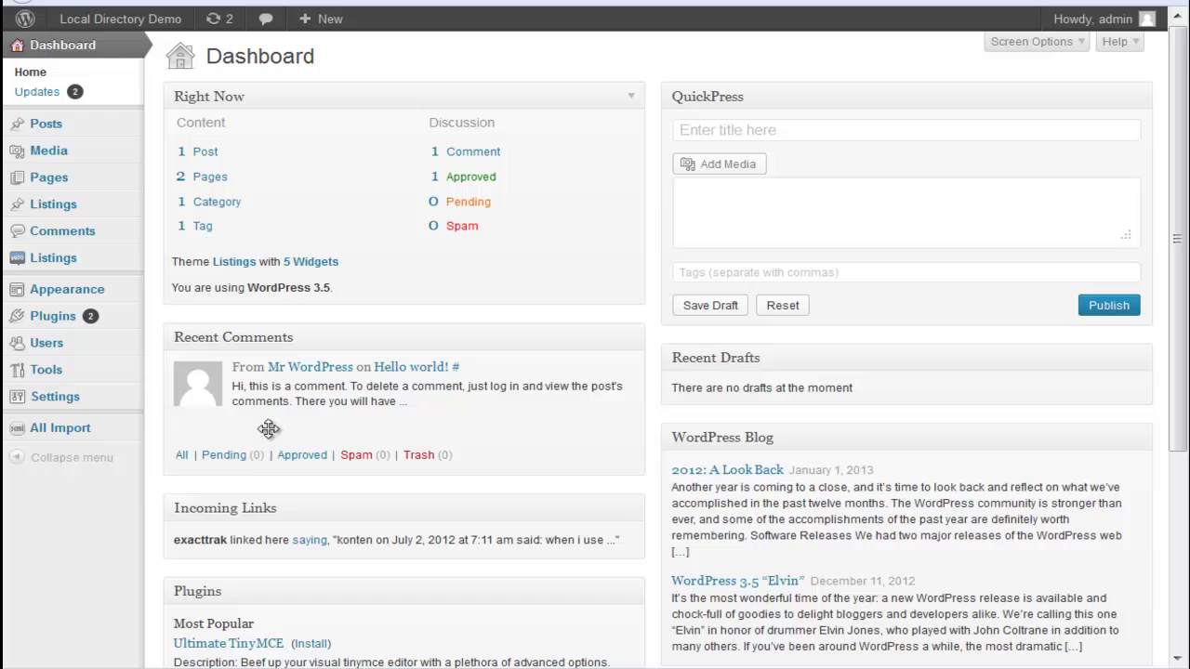
mouse_move(119, 427)
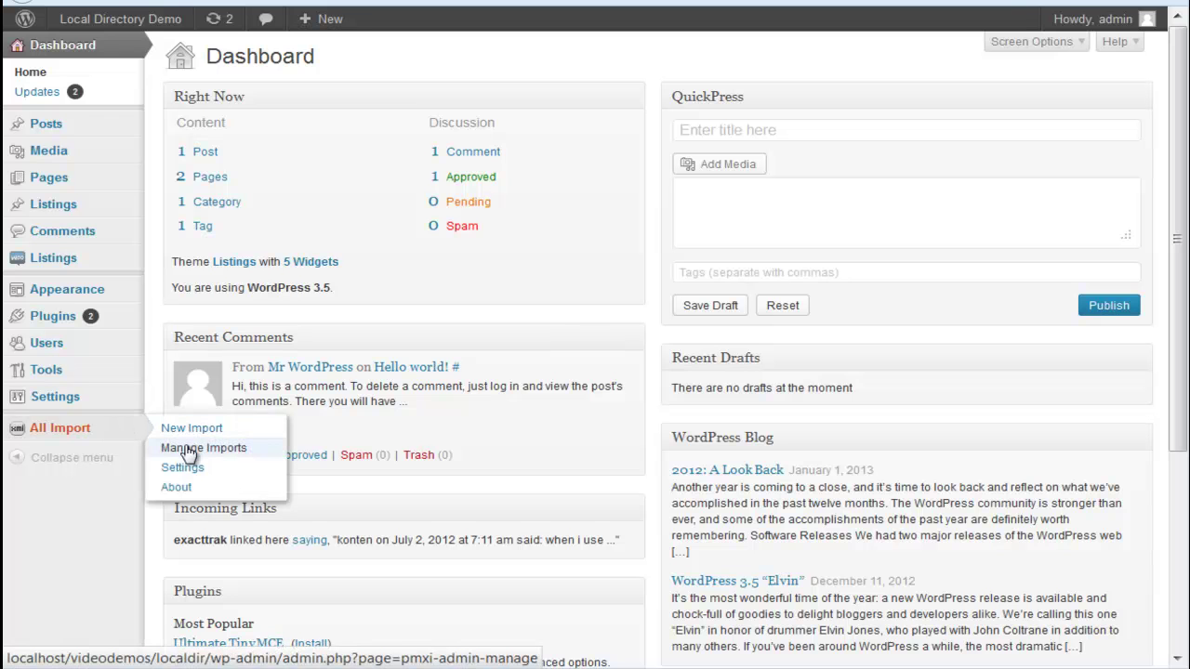
click(189, 449)
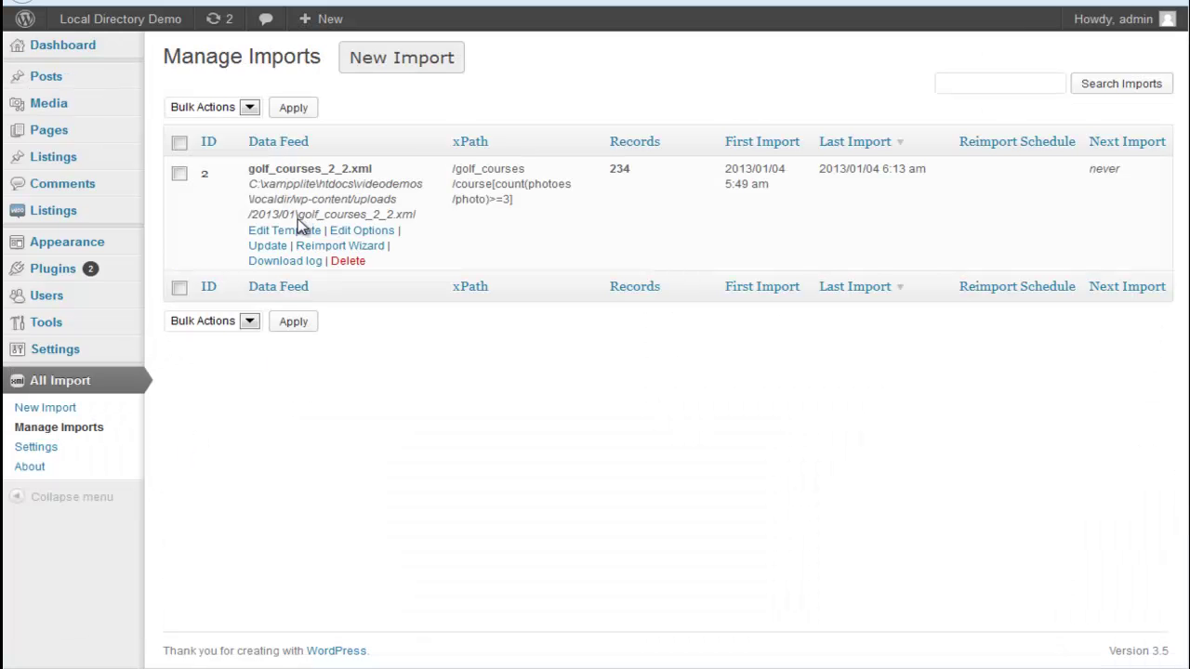
click(300, 230)
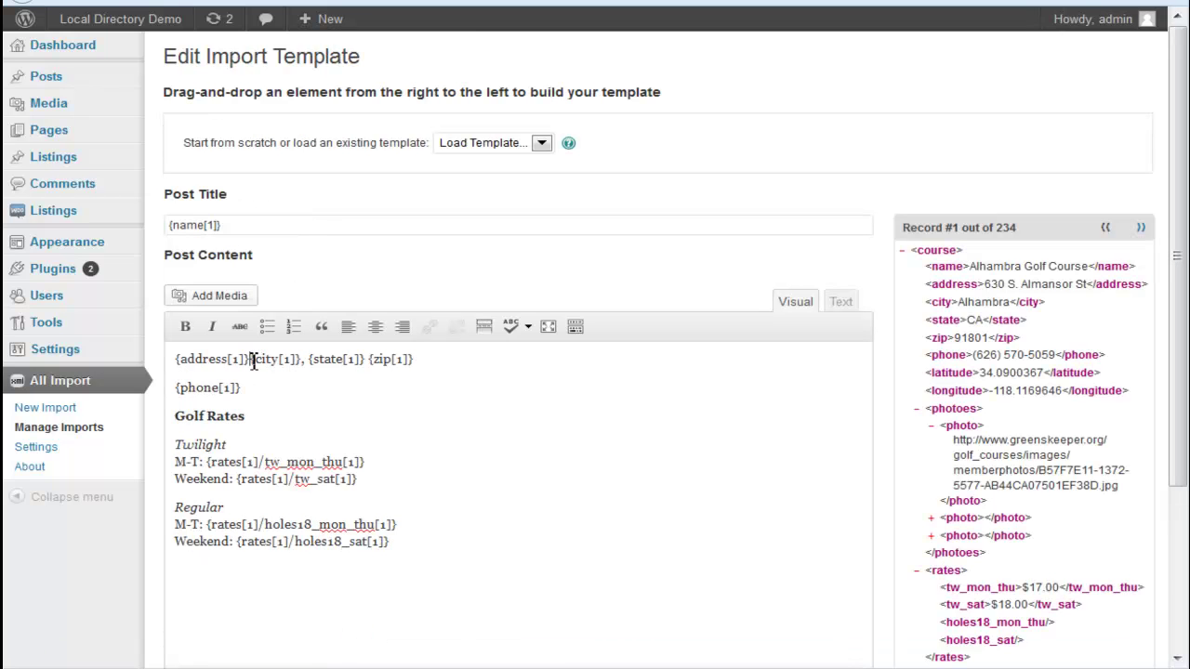
Break the line after {address[1]} so city, state and zip sit below, preview, and save.
key(Return)
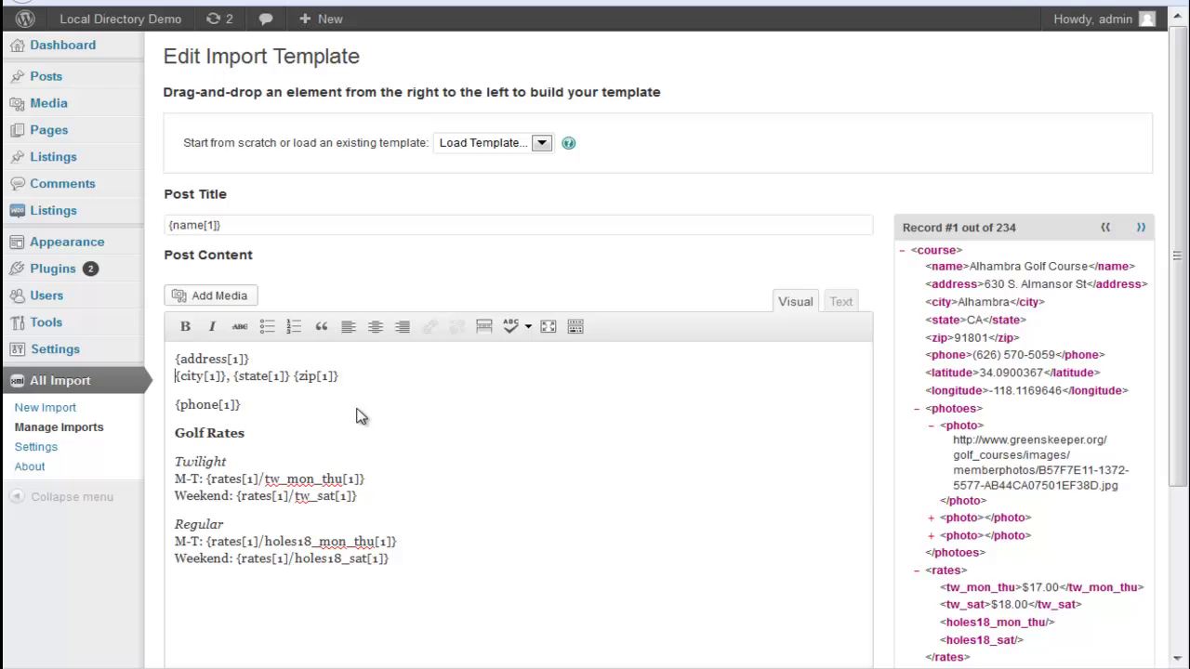
scroll(739, 606, down, 1)
scroll(739, 606, down, 3)
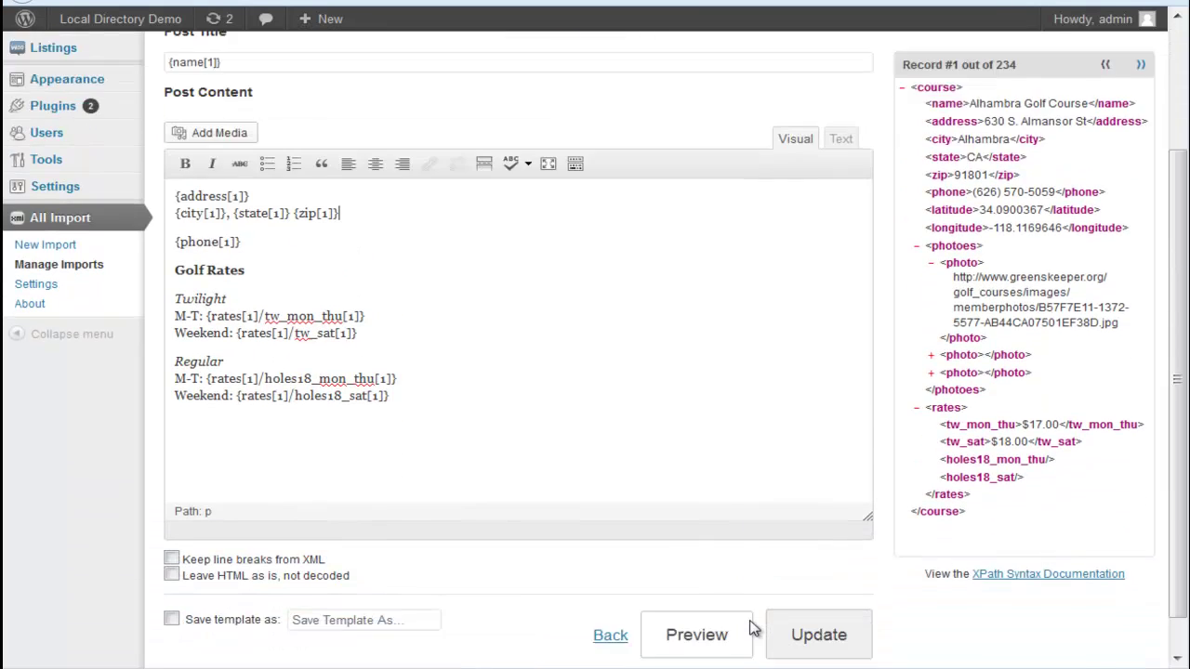
click(719, 593)
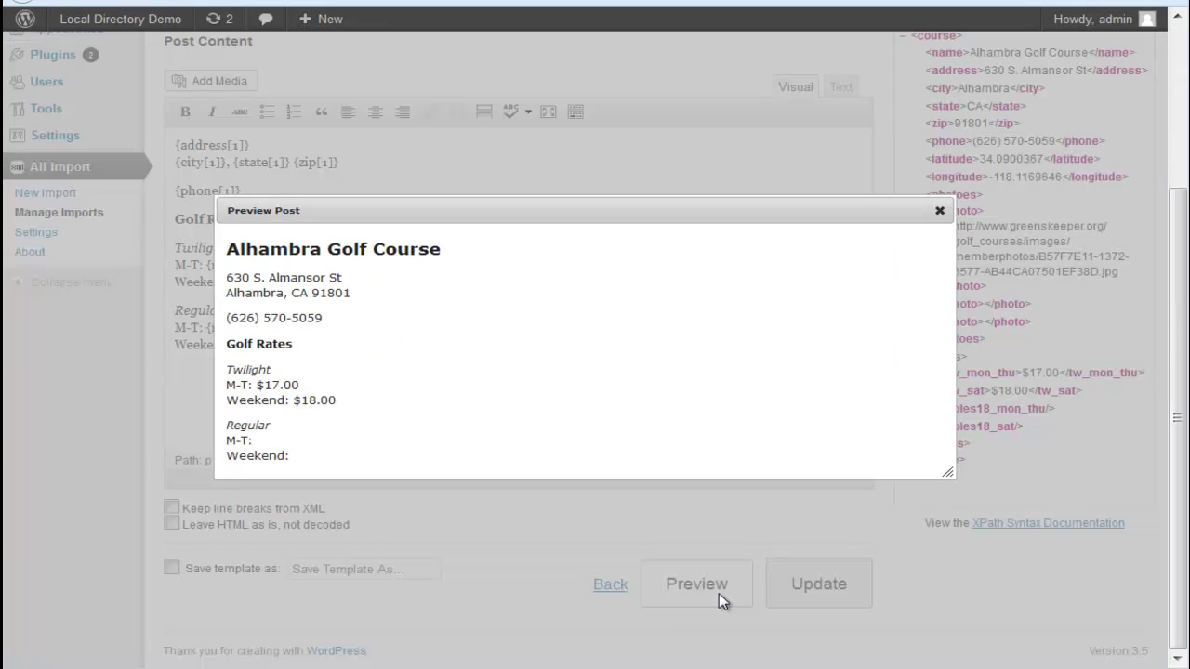
click(939, 212)
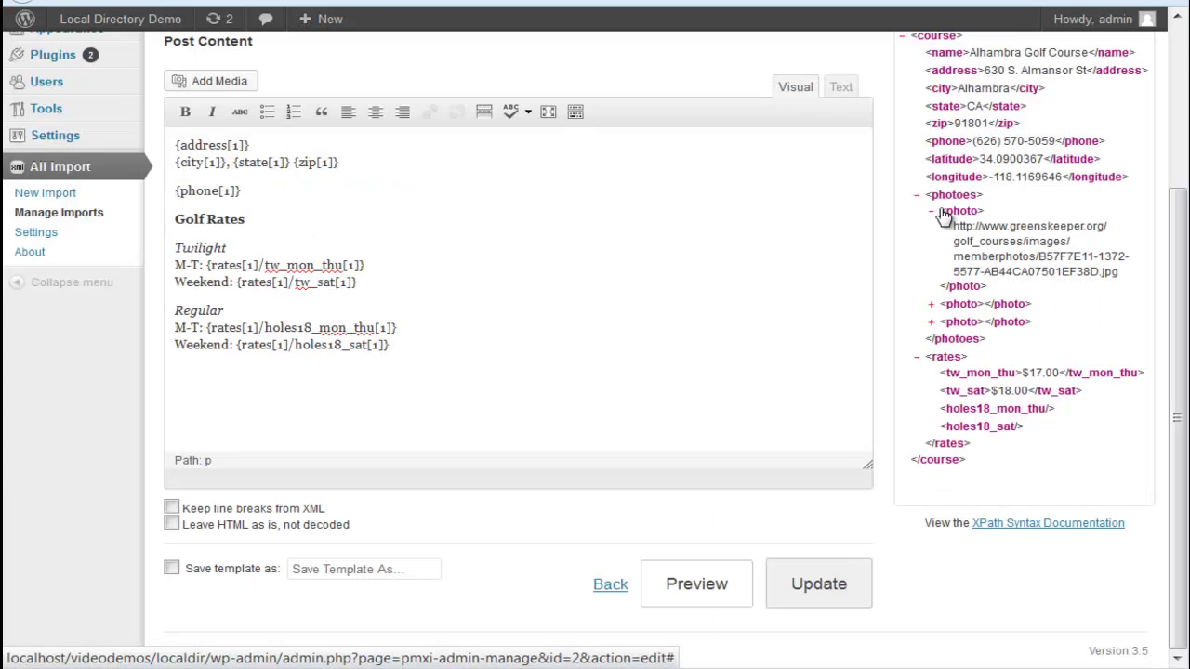
click(818, 583)
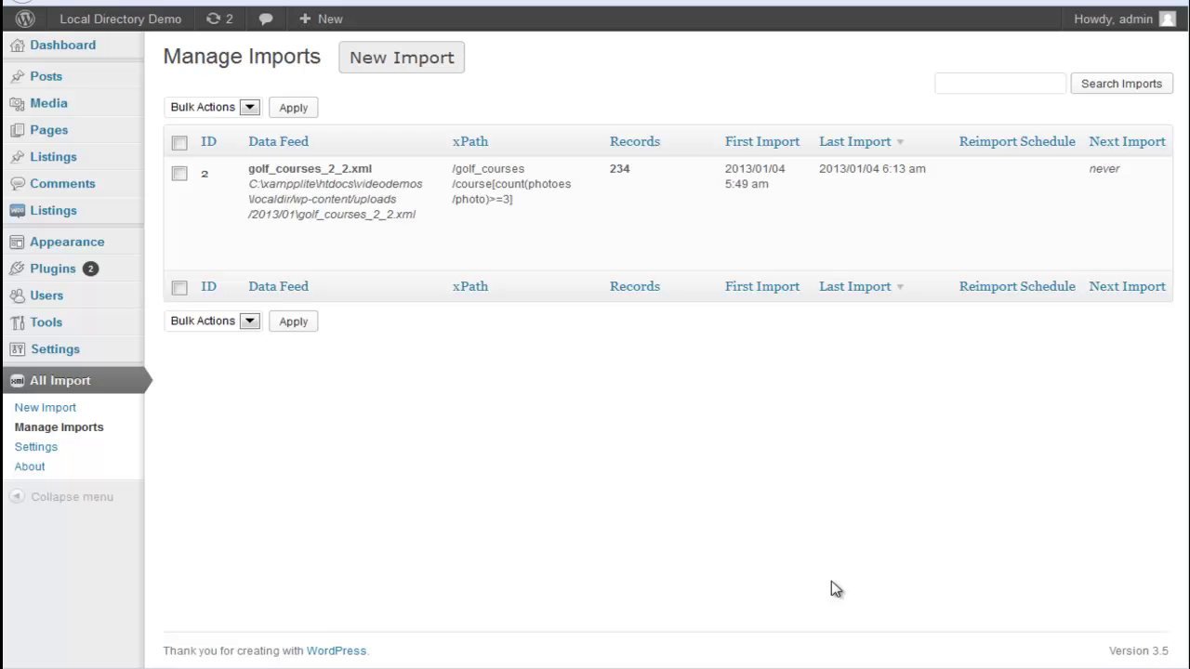
In the import's Record Matching options, tick Keep categories, tags and taxonomies and Keep images, then save.
click(355, 238)
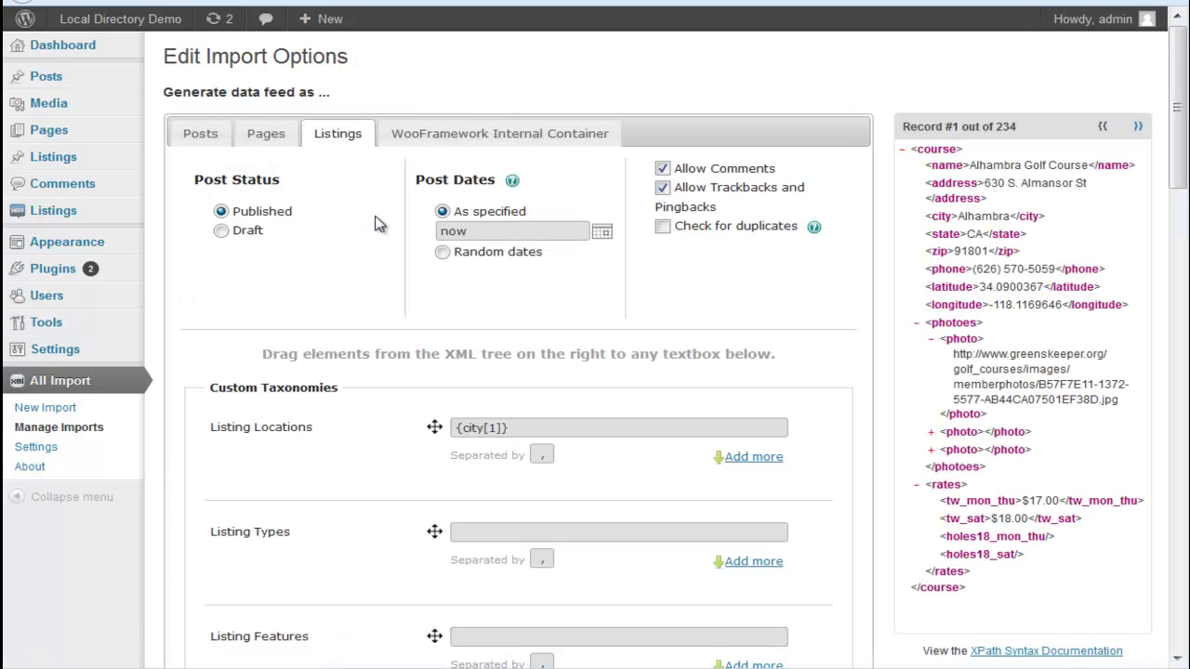
scroll(379, 223, down, 10)
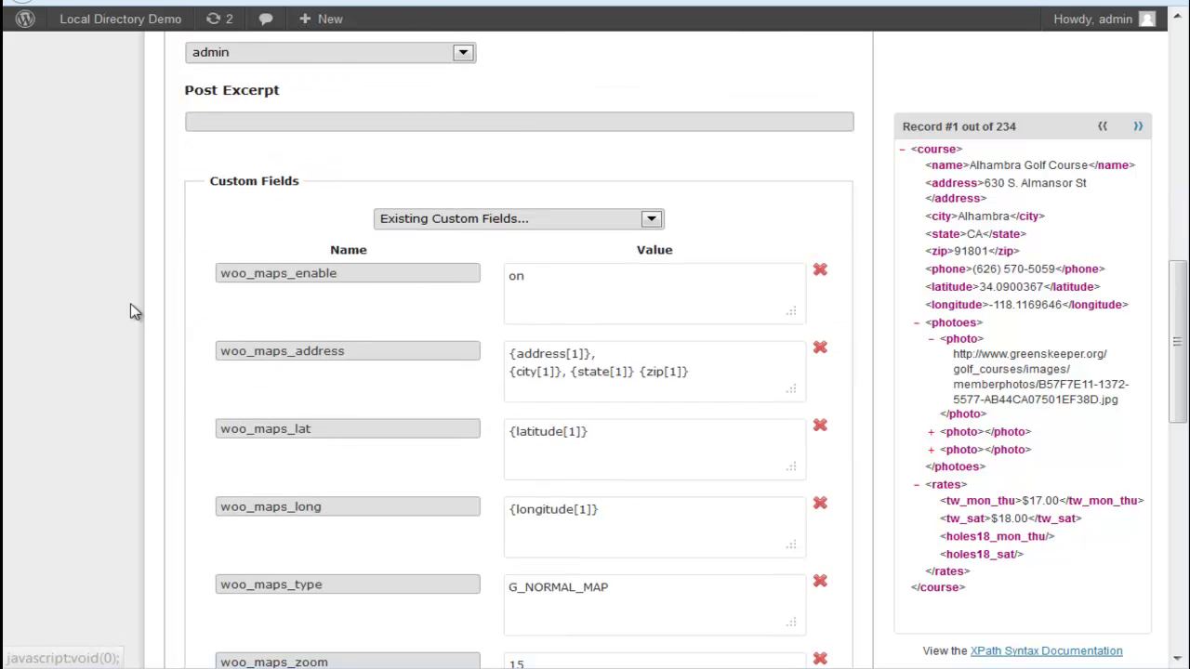
scroll(131, 312, down, 10)
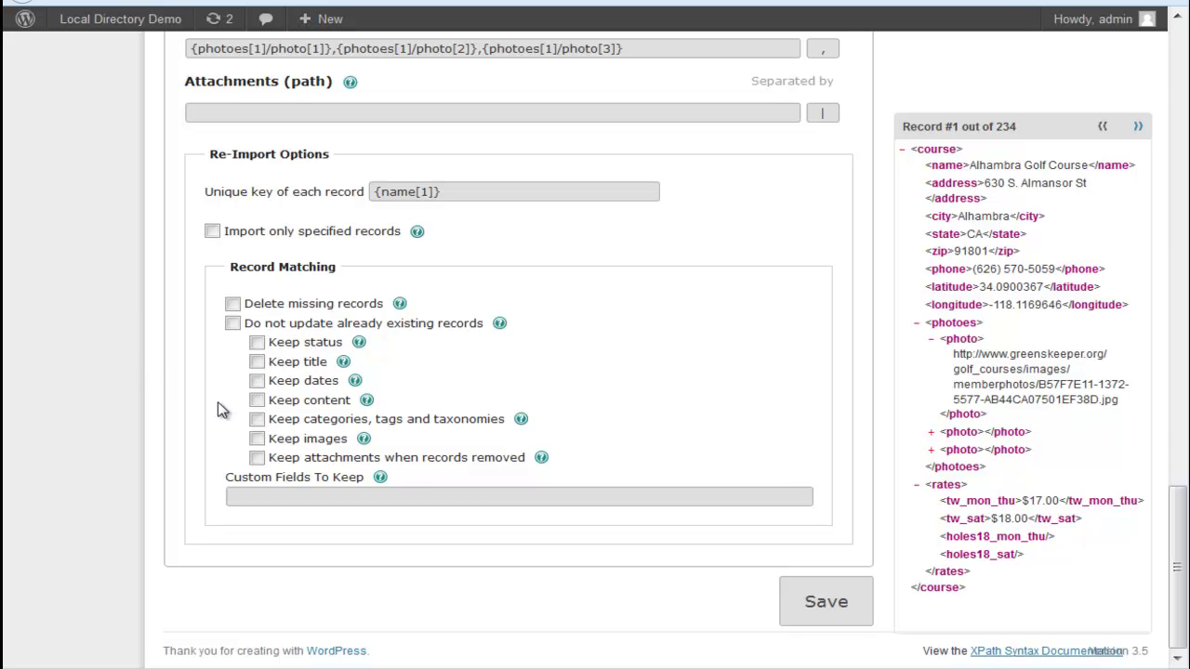
click(256, 420)
click(258, 438)
click(805, 604)
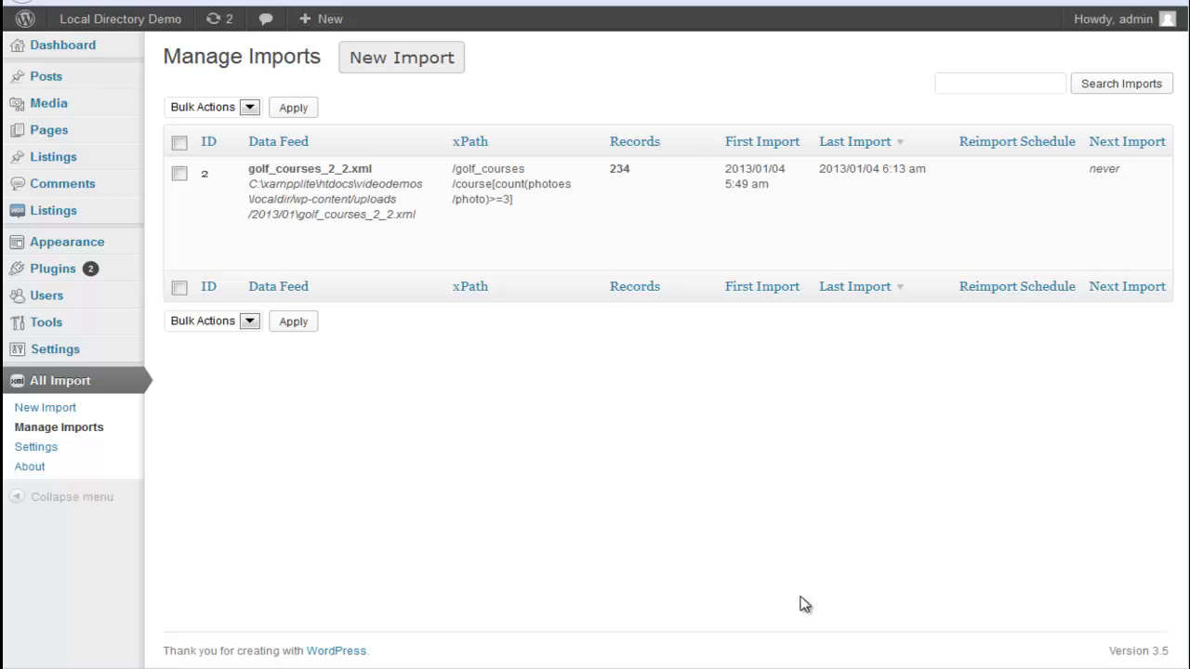
Run Update on the golf_courses import, refreshing all 234 existing listings.
mouse_move(456, 217)
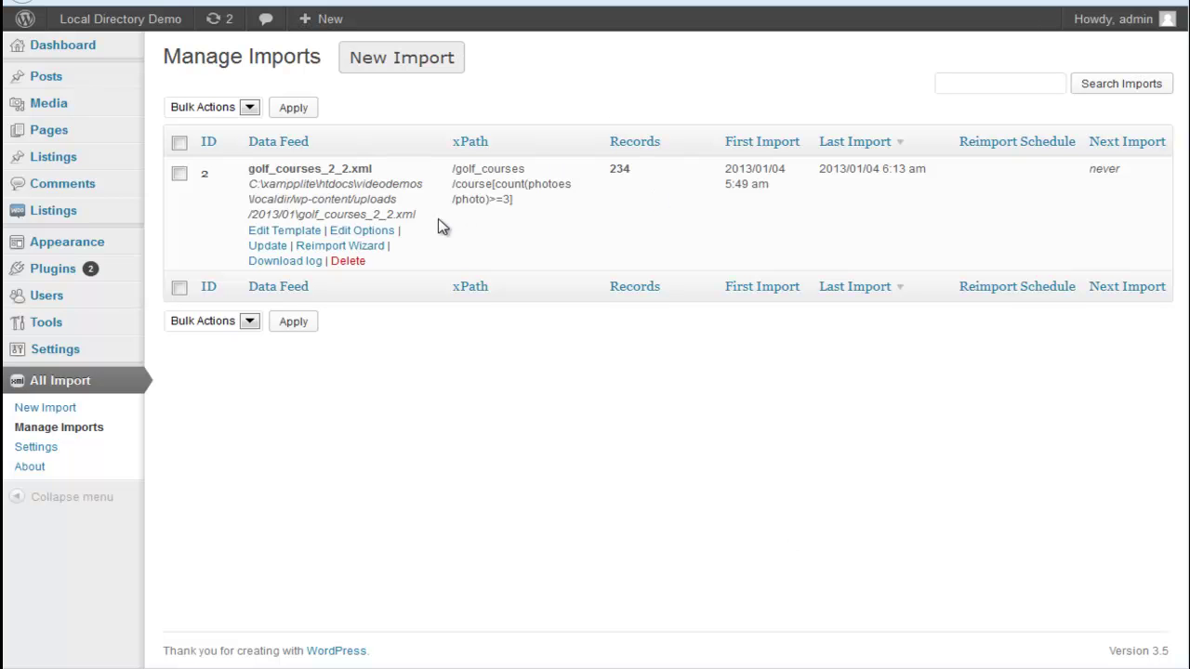
click(275, 247)
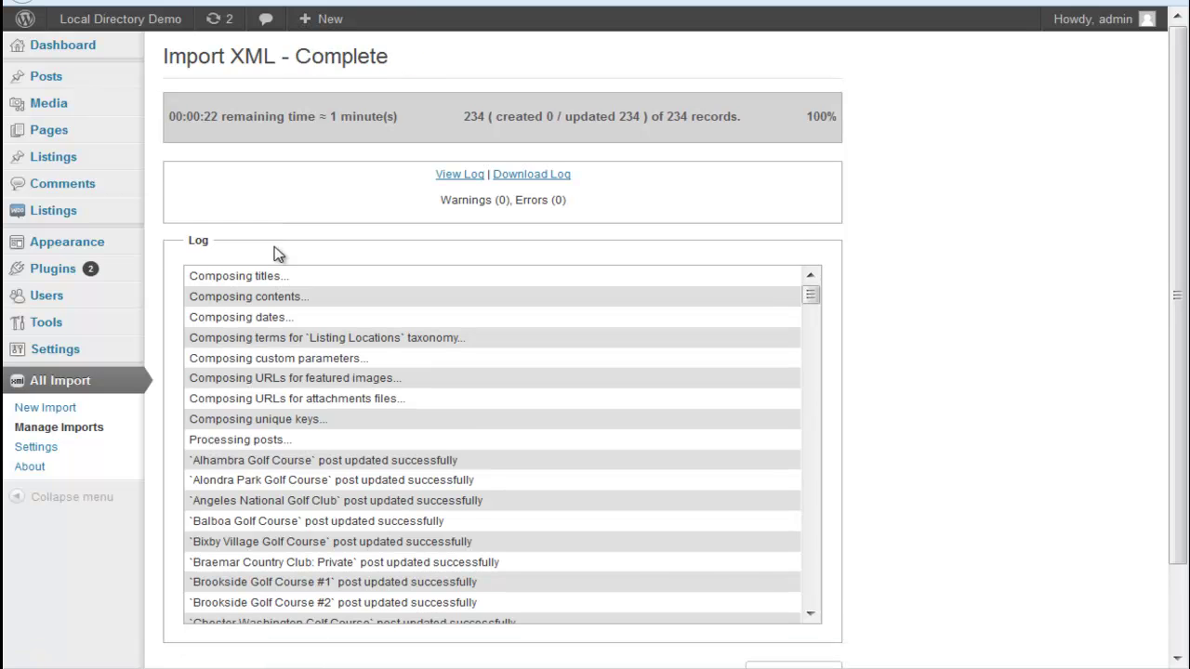
From the front page, open the featured Sycuan Golf Resort (Willow Glen) listing and check its two-line address.
click(162, 22)
scroll(628, 268, down, 3)
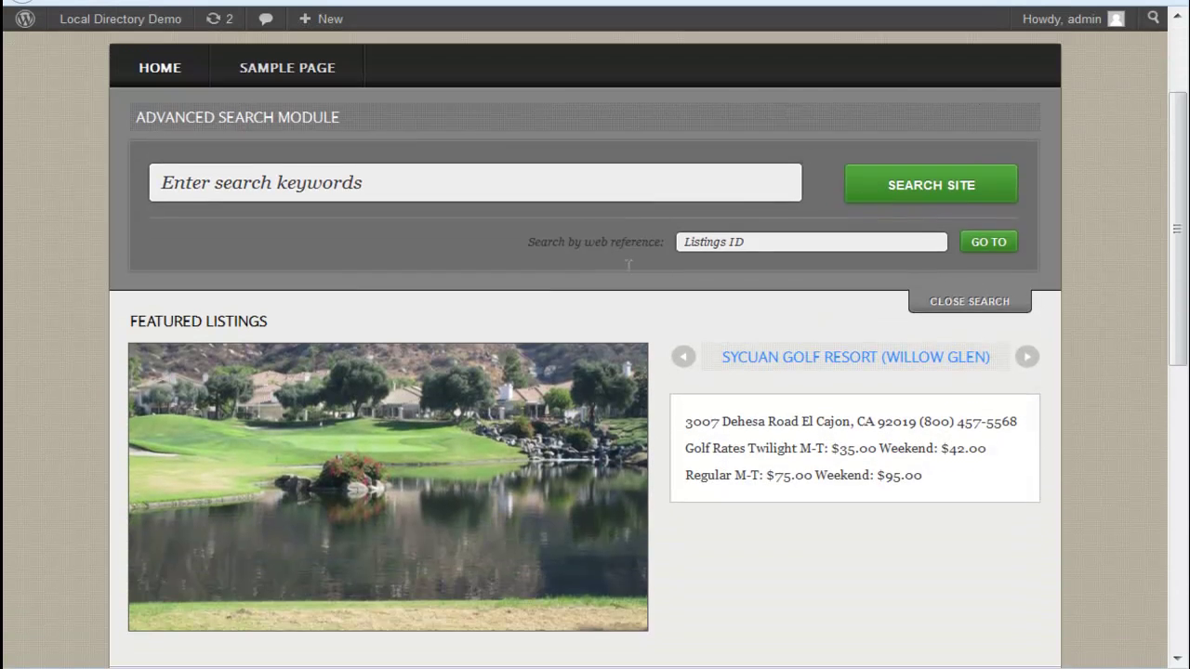
scroll(629, 268, down, 1)
click(521, 333)
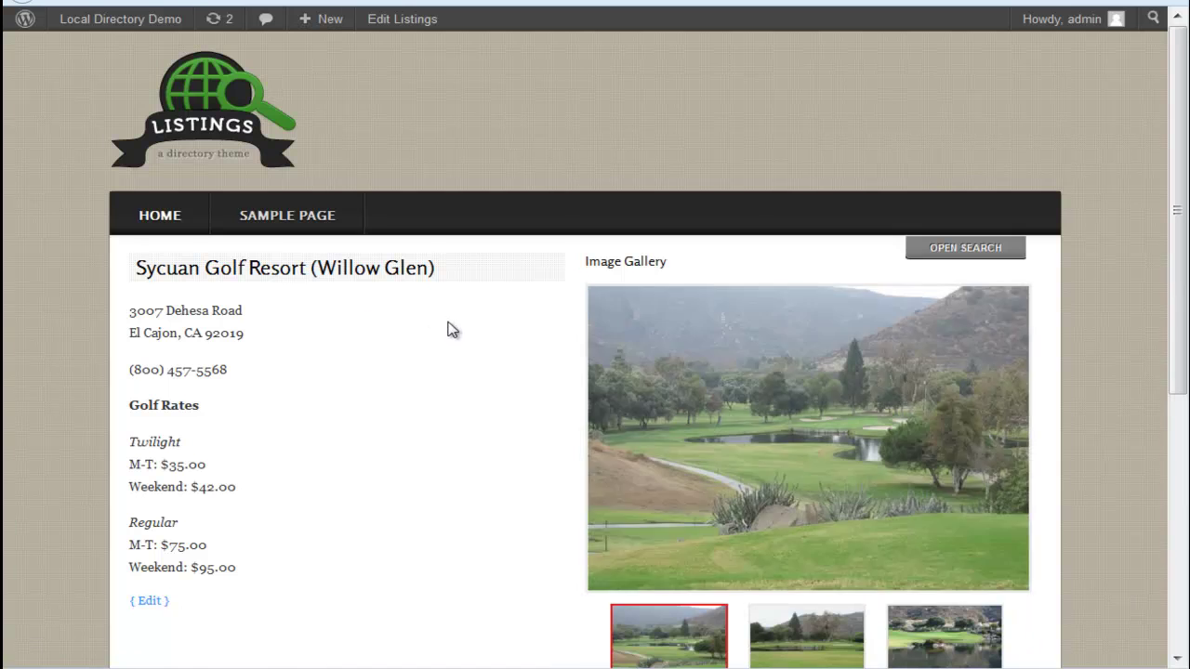
scroll(450, 328, down, 5)
scroll(450, 330, down, 1)
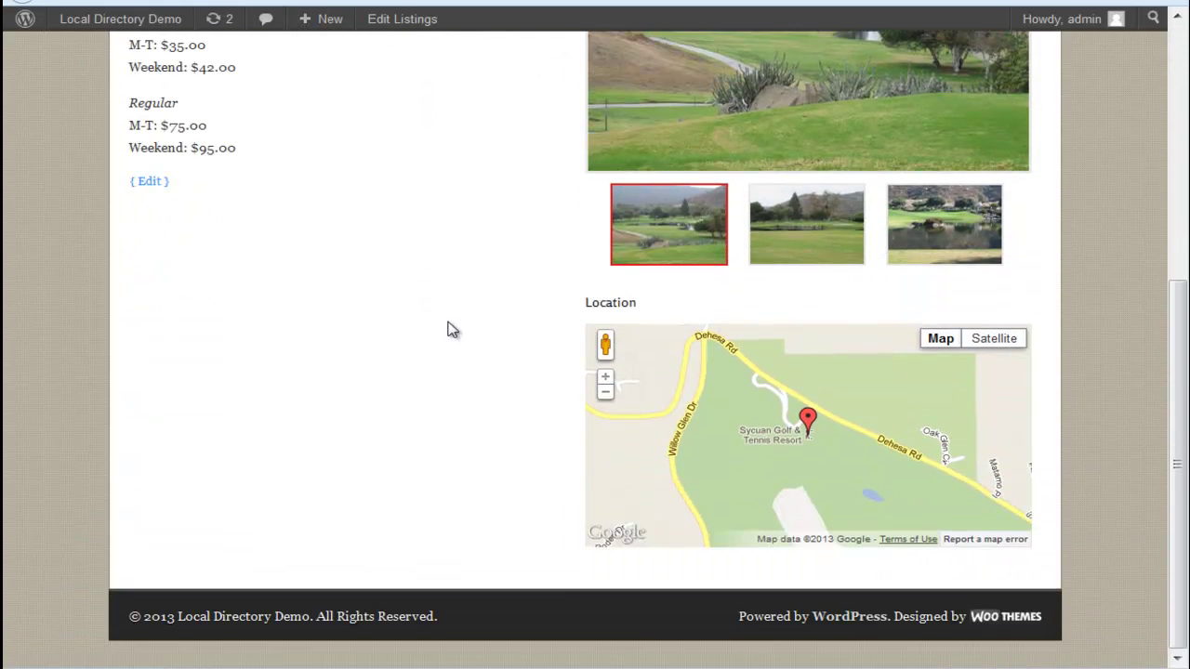
scroll(450, 330, up, 6)
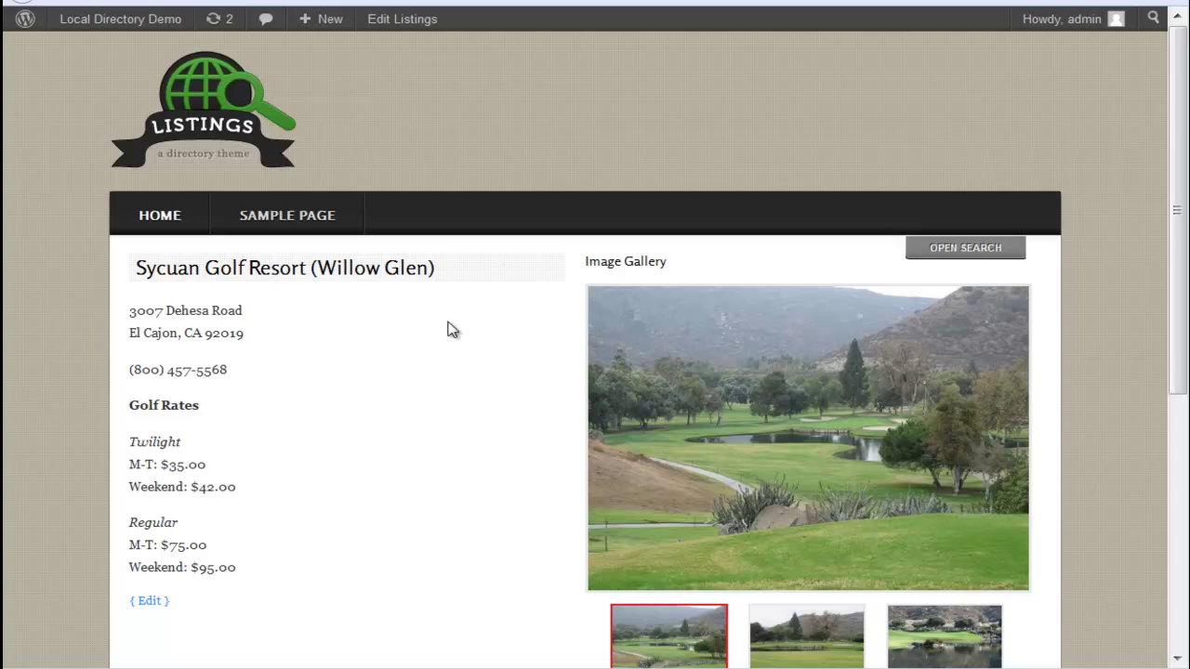